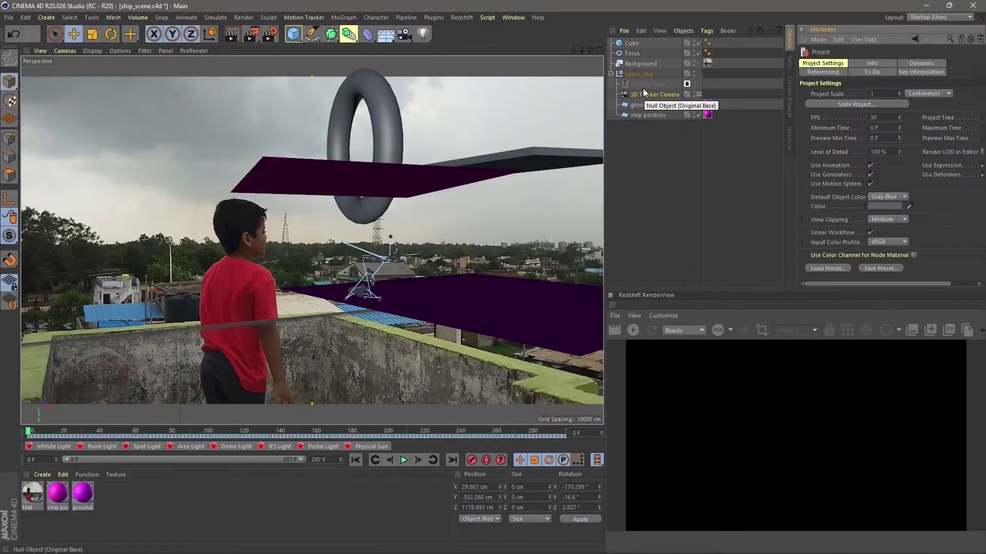
Examine the textured spaceship model in the roneship_presentation scene from several angles, ending at frame 44
right_click(643, 88)
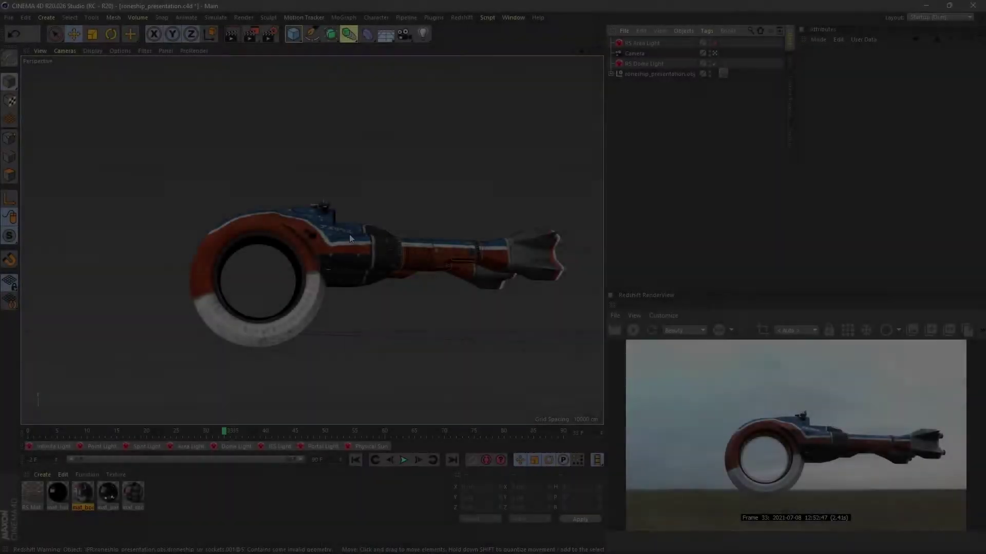
scroll(349, 234, up, 5)
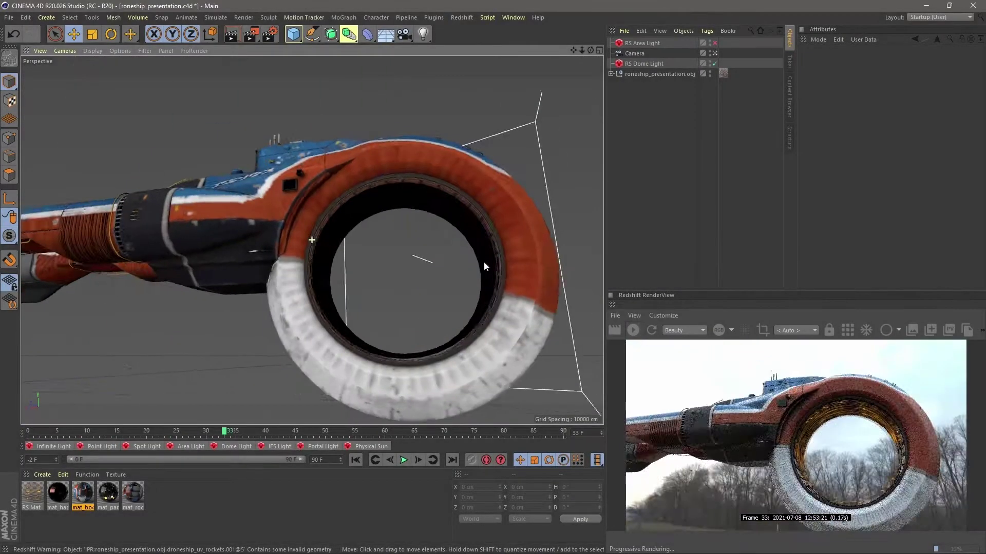
alt+drag(470, 261, 380, 254)
scroll(204, 246, up, 5)
scroll(227, 225, down, 5)
alt+drag(237, 225, 61, 230)
scroll(355, 222, up, 5)
alt+drag(354, 221, 313, 198)
scroll(311, 154, down, 5)
scroll(310, 144, up, 3)
drag(208, 434, 290, 419)
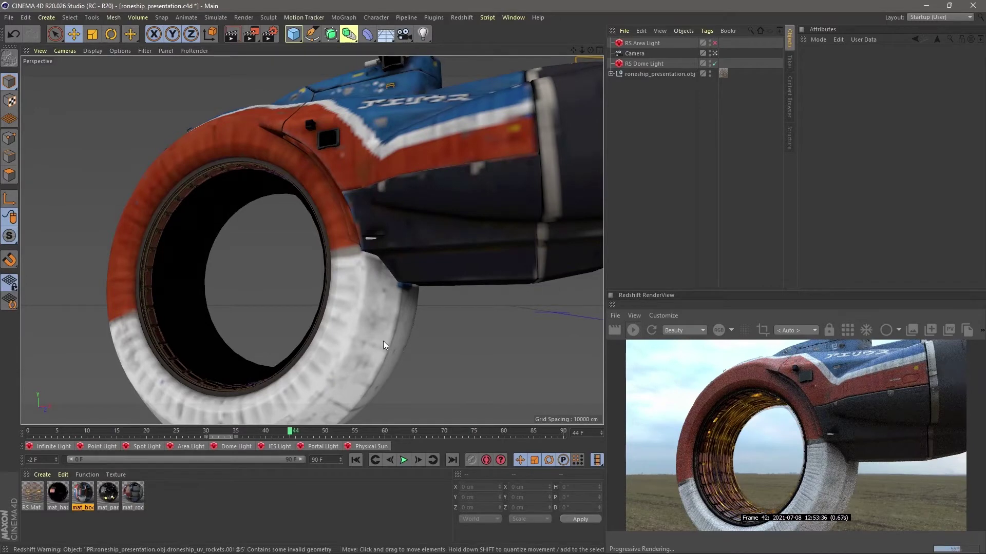
Switch to the ship_scene project and set its renderer to Redshift in the render settings
key(v)
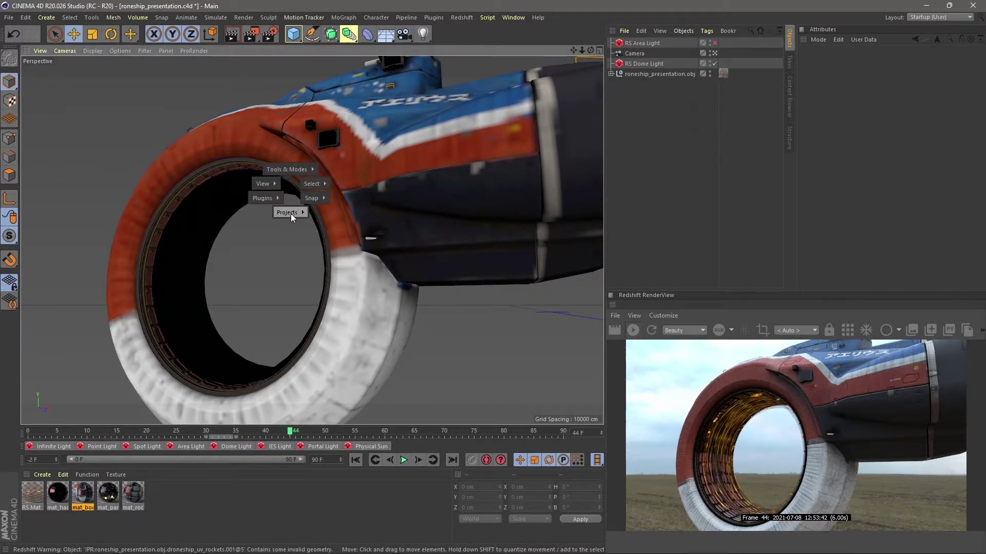
mouse_move(291, 214)
click(295, 255)
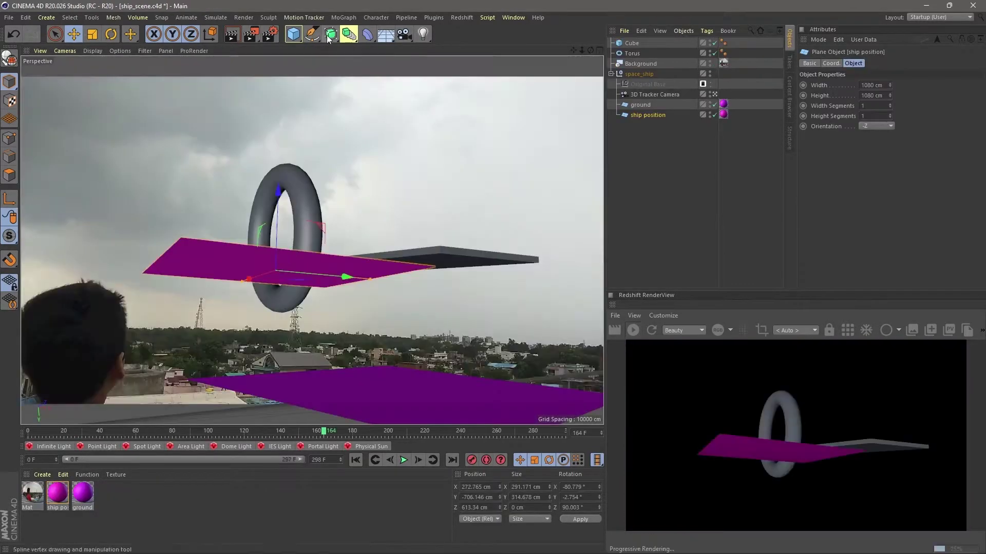
click(273, 36)
click(358, 48)
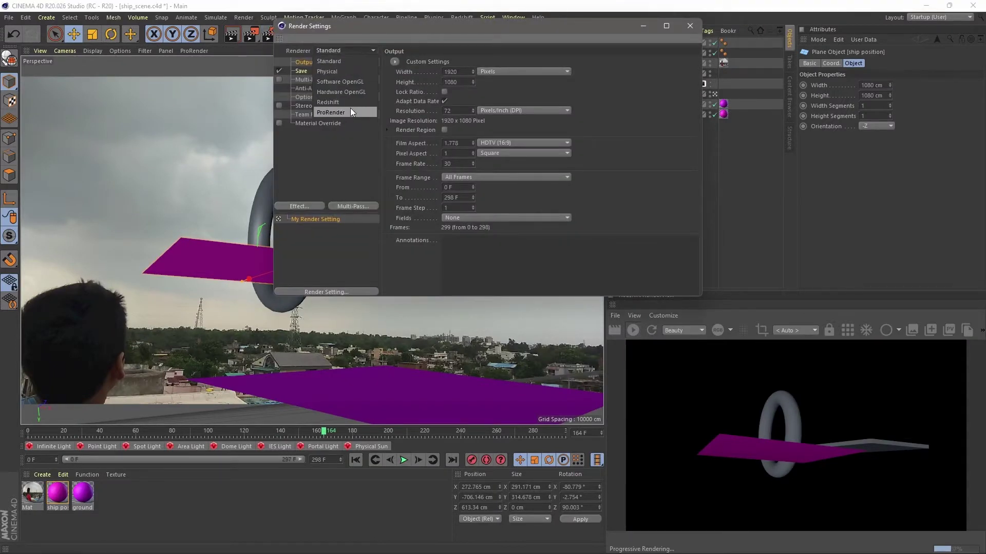
click(346, 99)
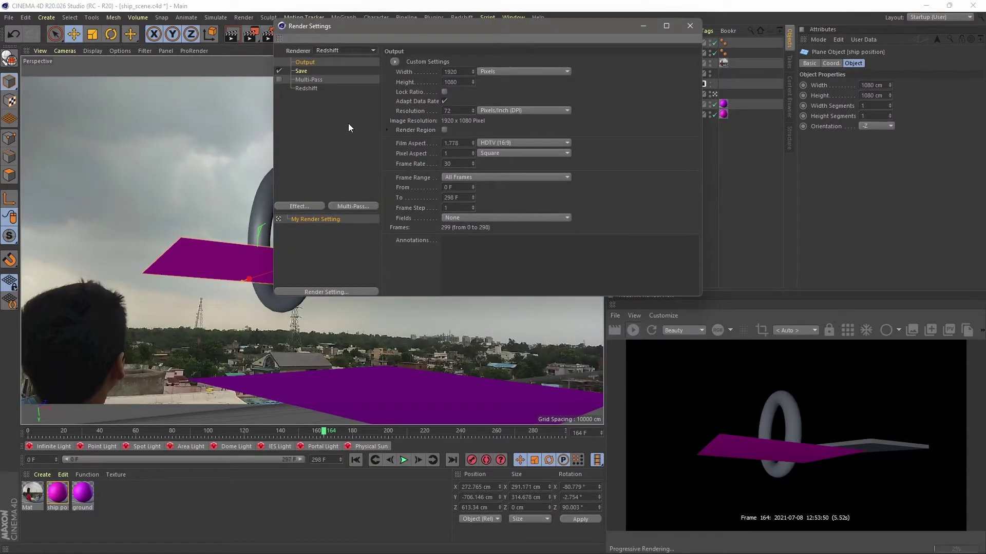
right_click(328, 220)
click(478, 318)
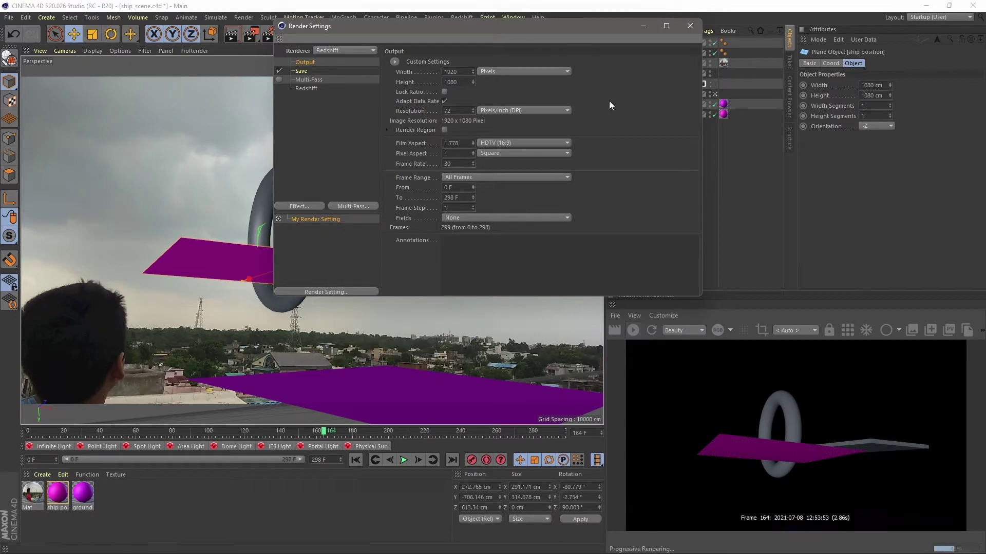
click(690, 25)
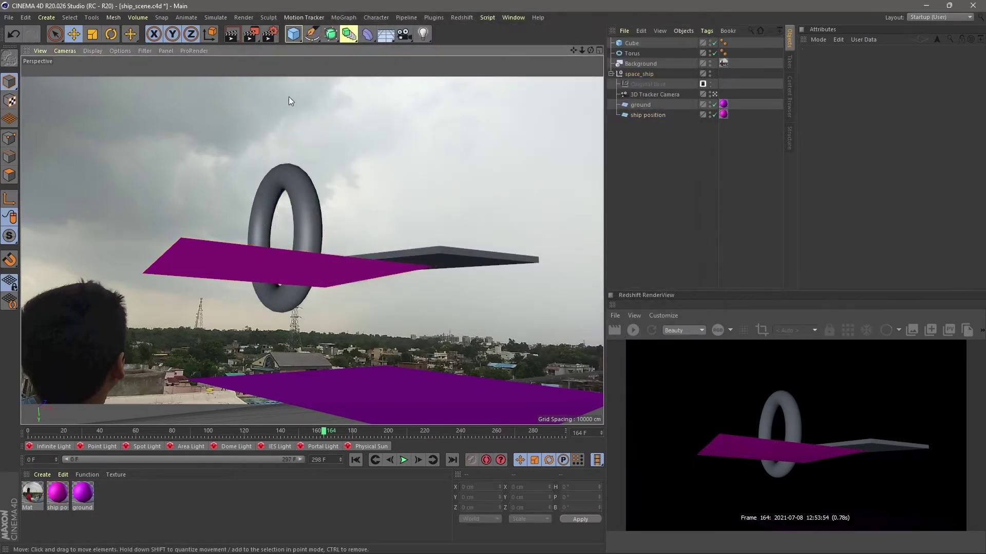
Copy roneship_presentation.obj with all its children from the roneship_presentation project and paste it into the ship_scene project
key(v)
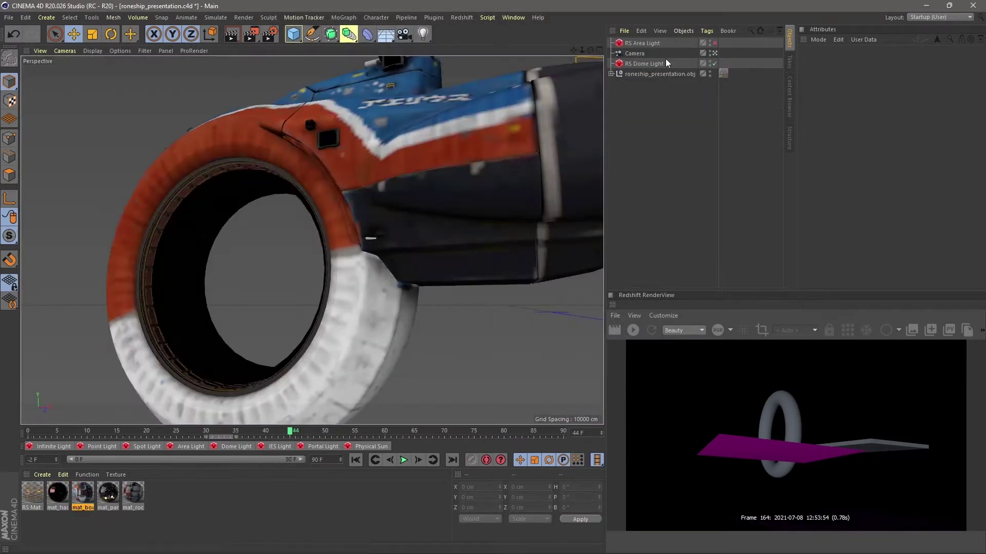
click(639, 74)
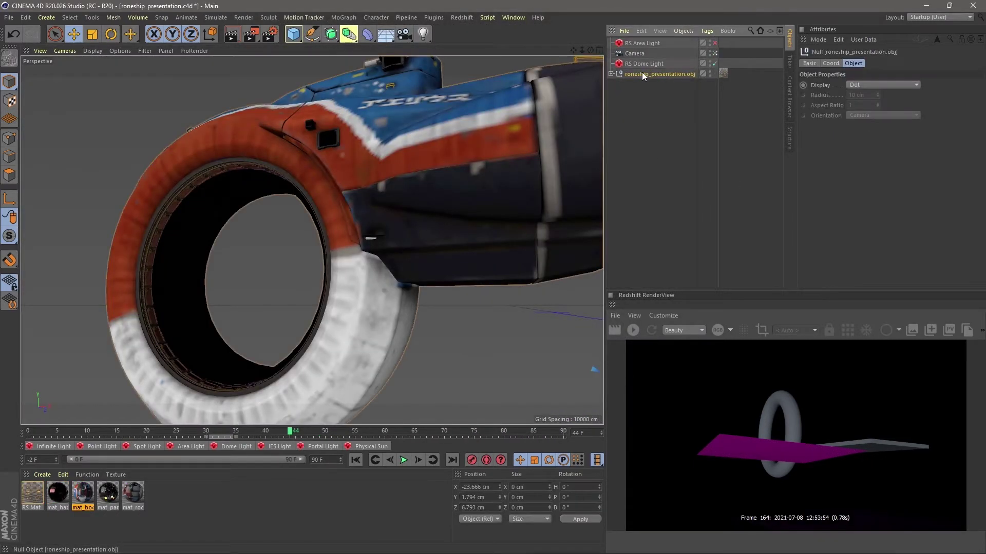
right_click(642, 73)
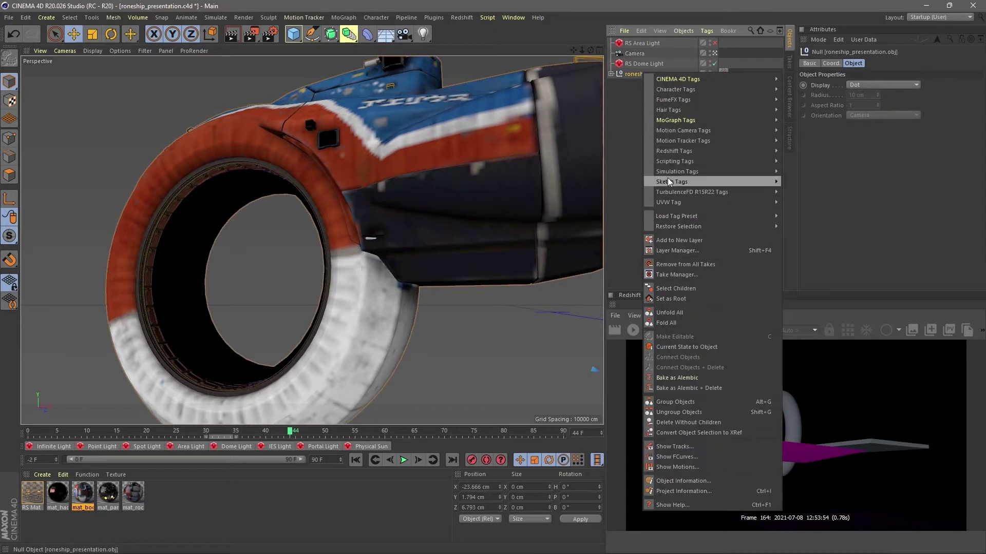
click(677, 289)
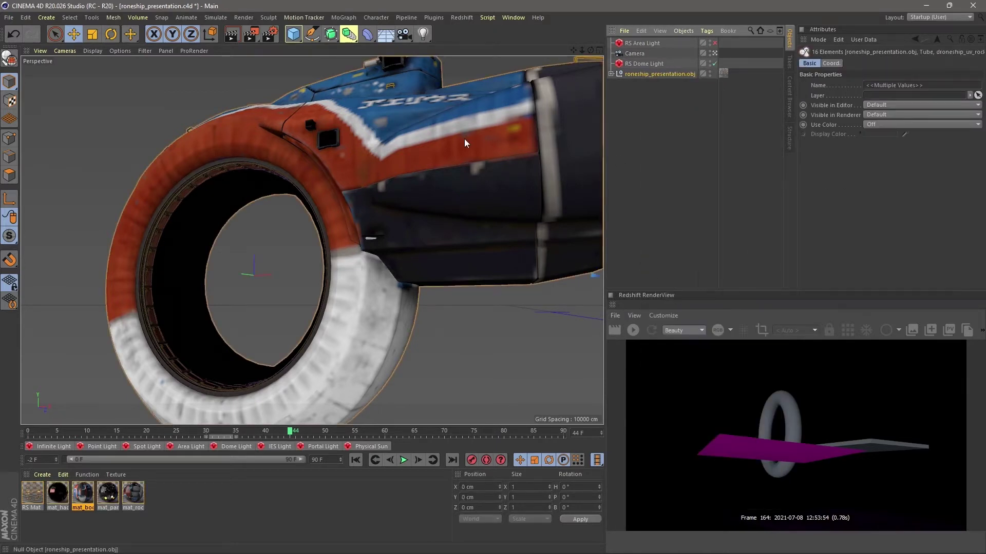
key(v)
mouse_move(452, 164)
click(448, 206)
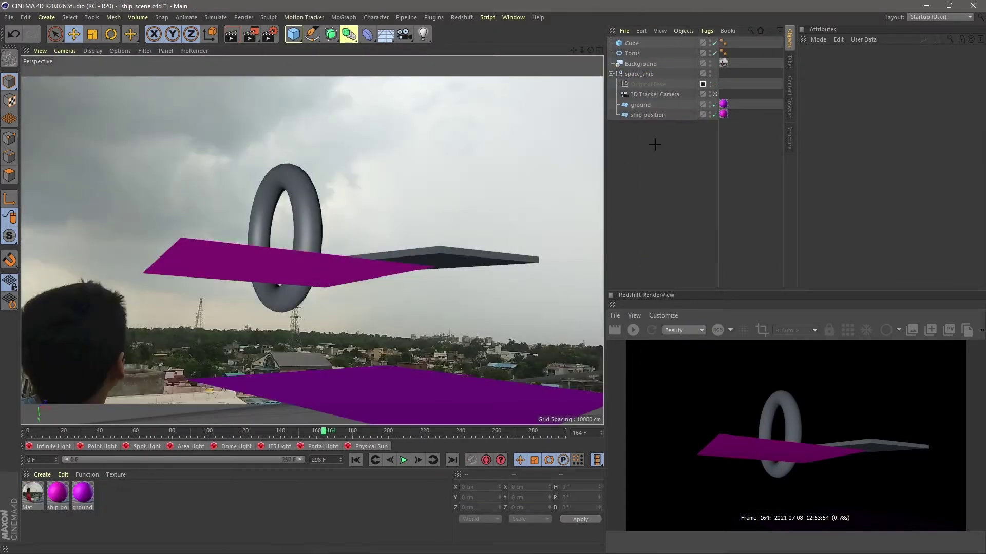
key(ctrl+v)
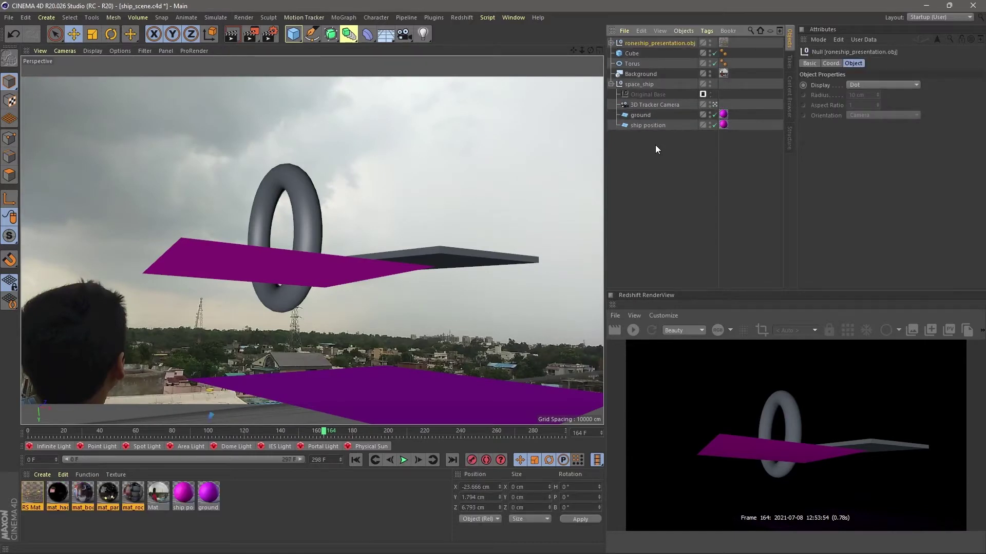
Add the pasted ship materials to a new material layer named "ship material"
click(87, 474)
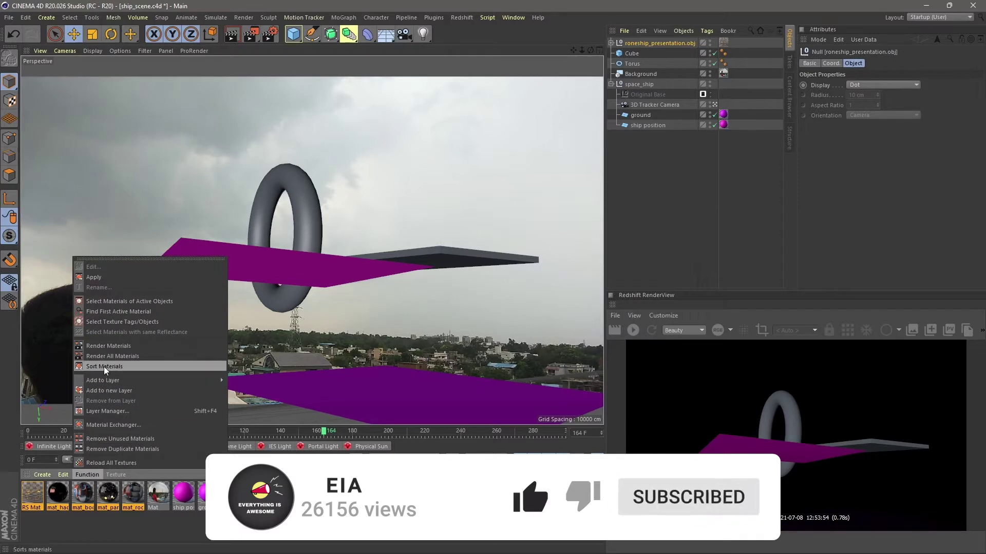
click(123, 390)
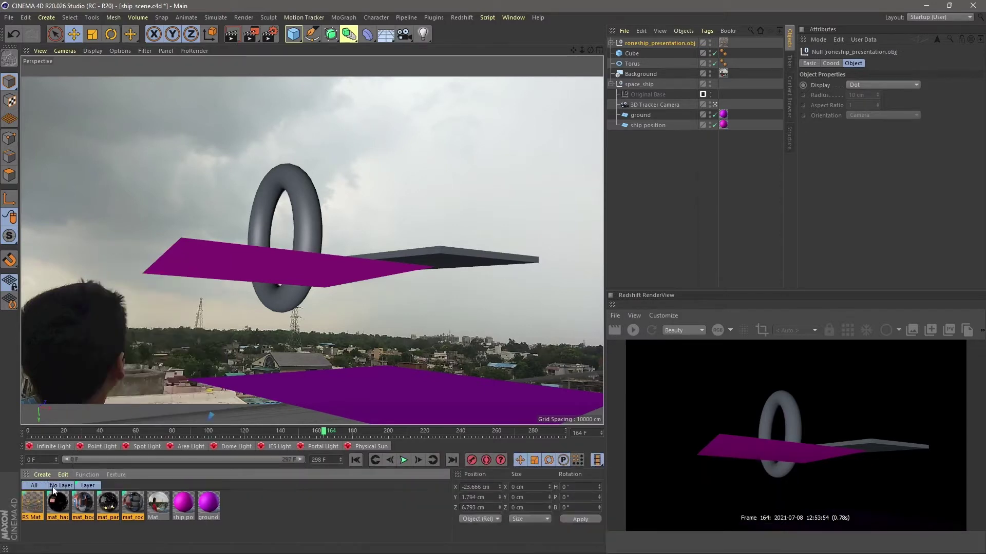
double_click(88, 486)
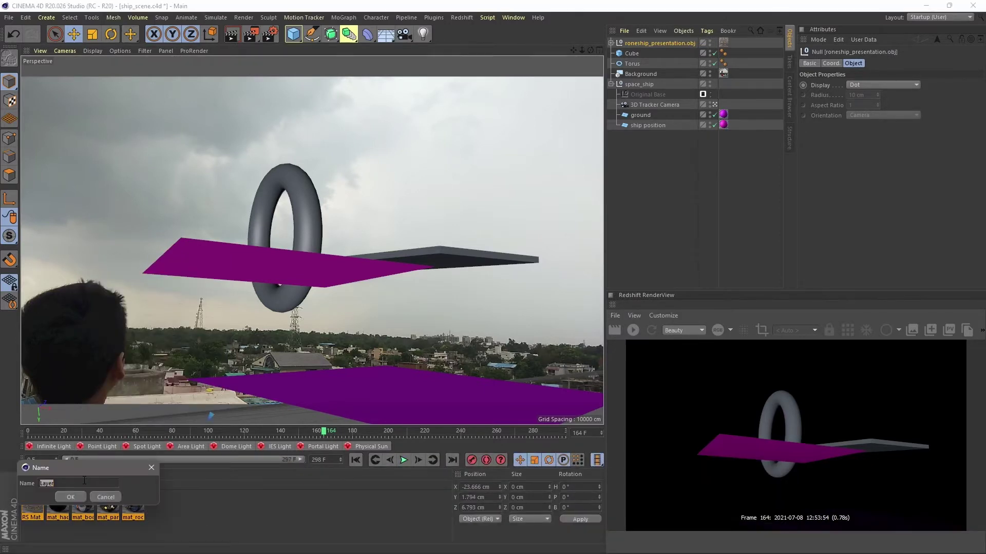
text(ship material)
key(Return)
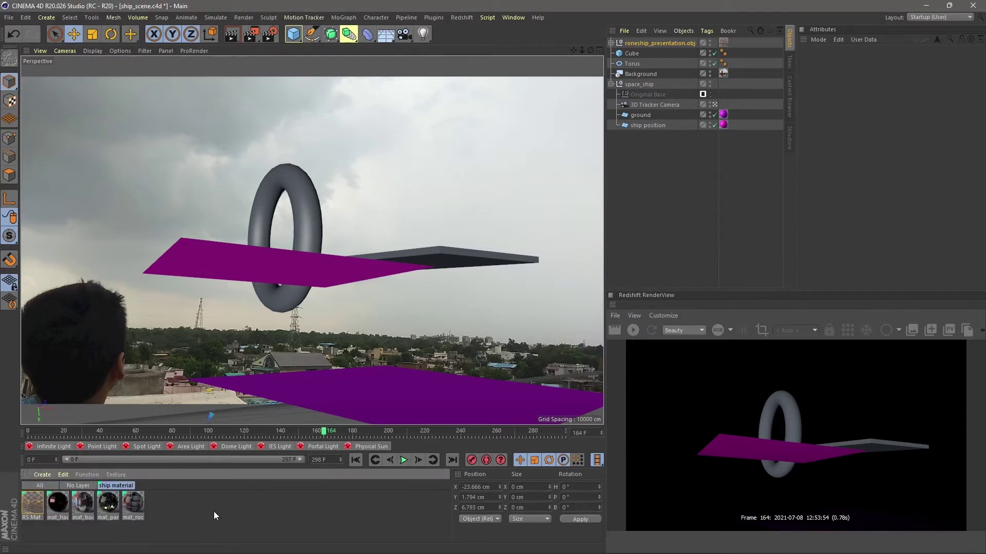
Leave the tracker camera view and set the scale of roneship_presentation.obj to 100 on X, Y and Z
click(714, 105)
drag(290, 388, 399, 226)
scroll(354, 185, up, 8)
click(659, 44)
click(831, 63)
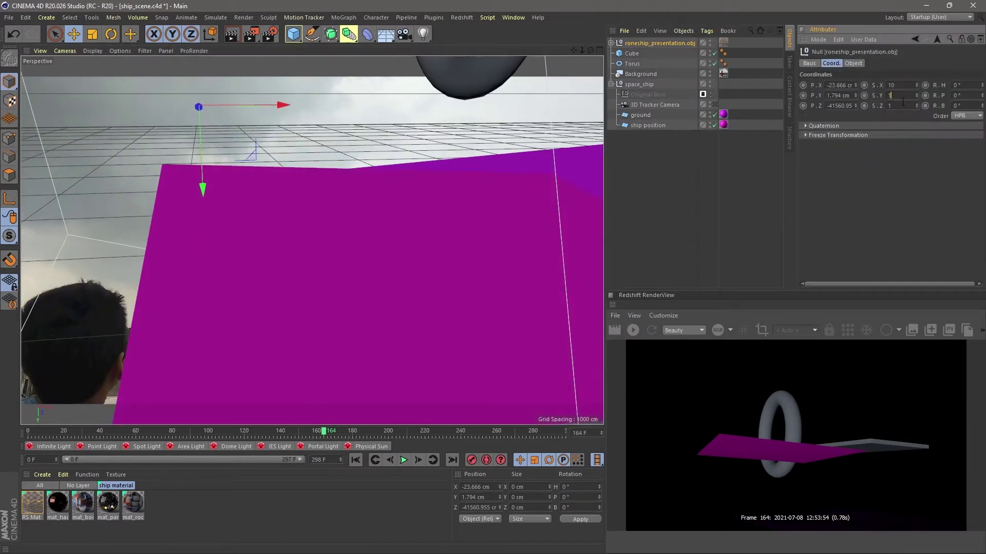
click(906, 105)
text(100)
key(Return)
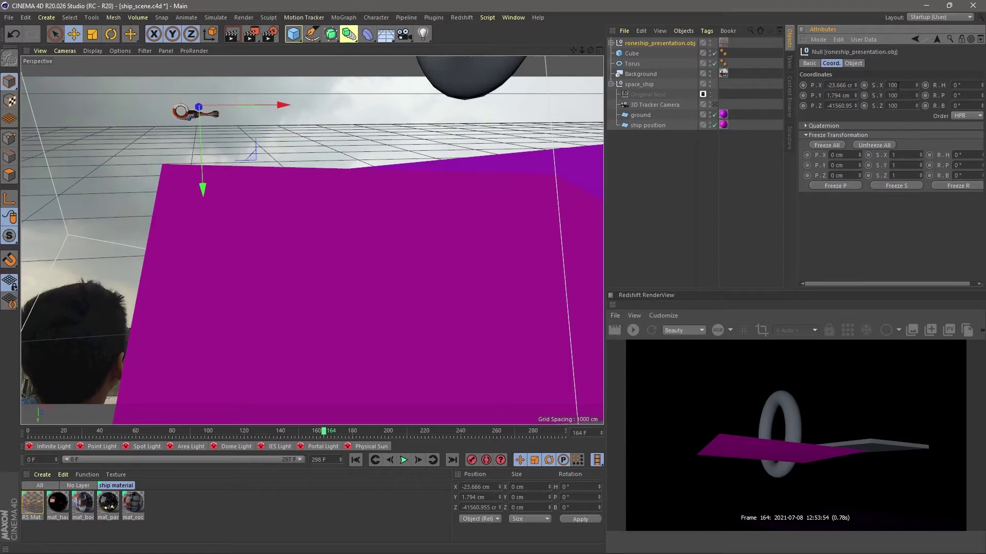
Move the ship next to the ship position plane, at about X 1940, Y -1144, Z -3018 cm
drag(198, 107, 180, 224)
click(715, 105)
click(715, 106)
drag(182, 262, 185, 146)
drag(258, 83, 536, 81)
drag(461, 154, 462, 123)
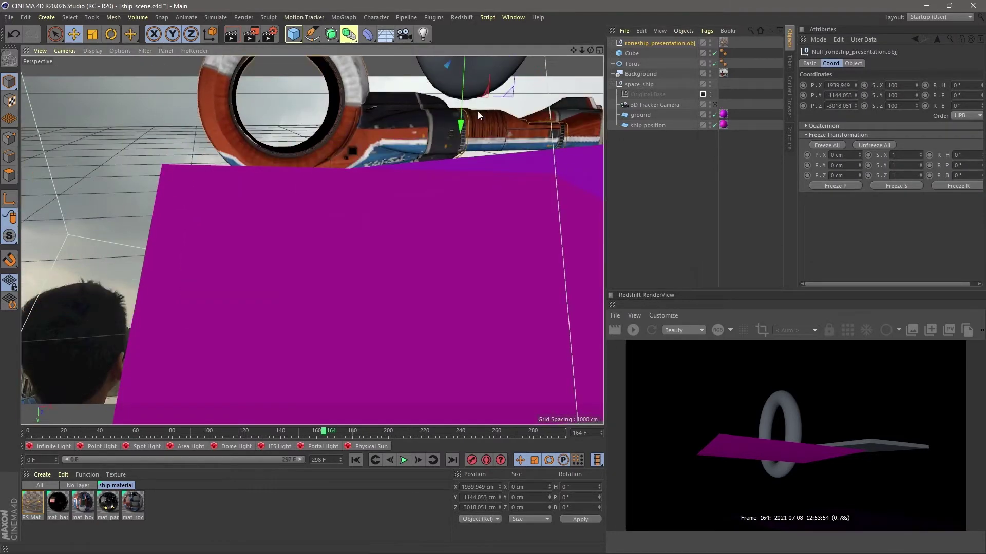
Place the ship over the ship position plane with a heading of about -165° and set its scale to 50
click(716, 105)
drag(295, 319, 293, 148)
key(r)
drag(302, 203, 353, 239)
key(e)
double_click(895, 86)
text(50)
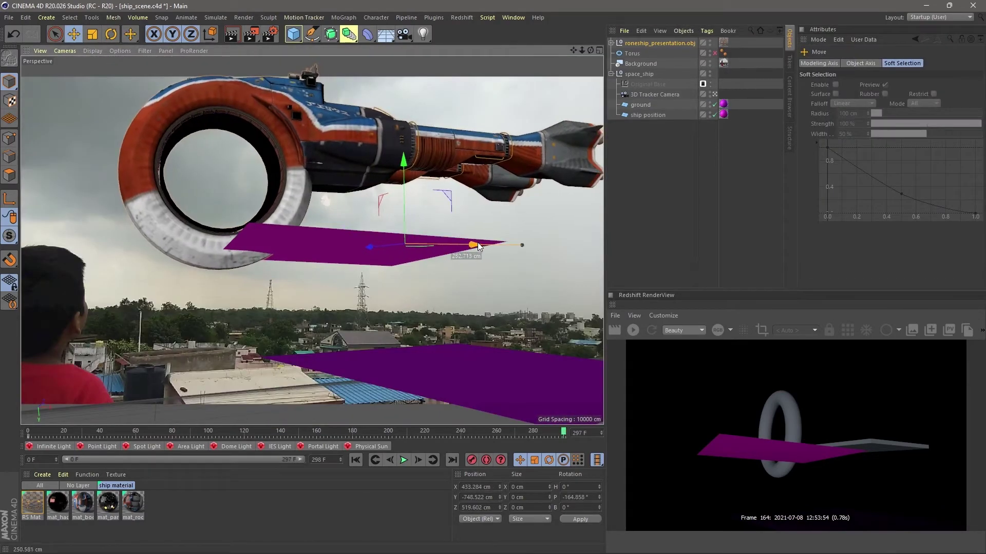
Animate the ship between frames 0 and 297 with linear keyframes and check its placement at frame 149
drag(377, 437, 293, 419)
click(564, 436)
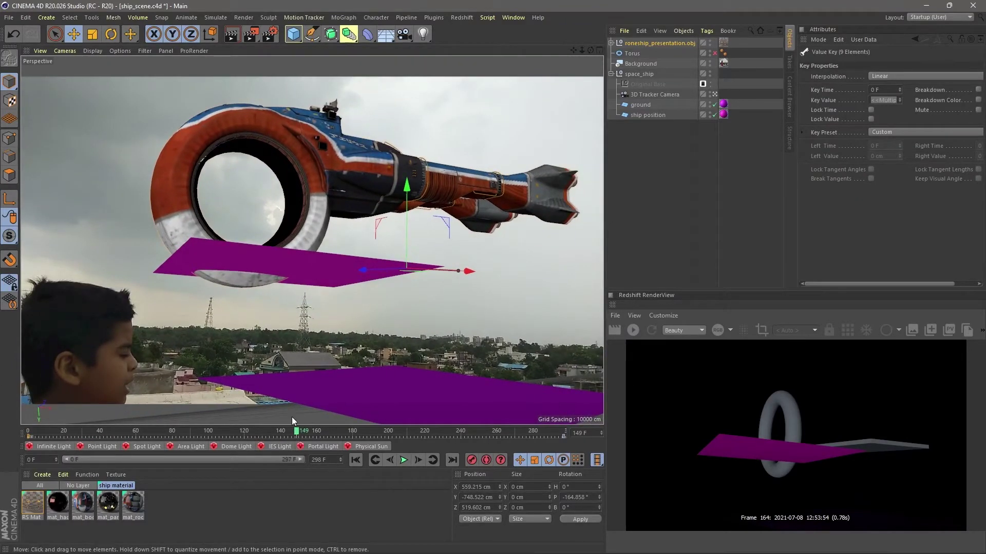
click(709, 42)
click(710, 42)
click(672, 226)
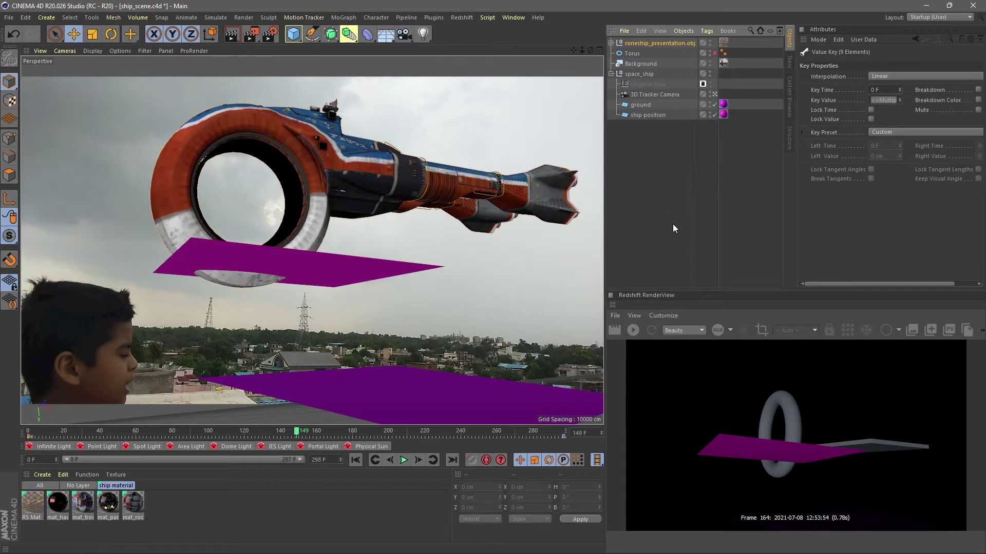
Add a Redshift dome light and load mud_road_4k as its dome map without copying the image to the project location
click(225, 445)
click(683, 160)
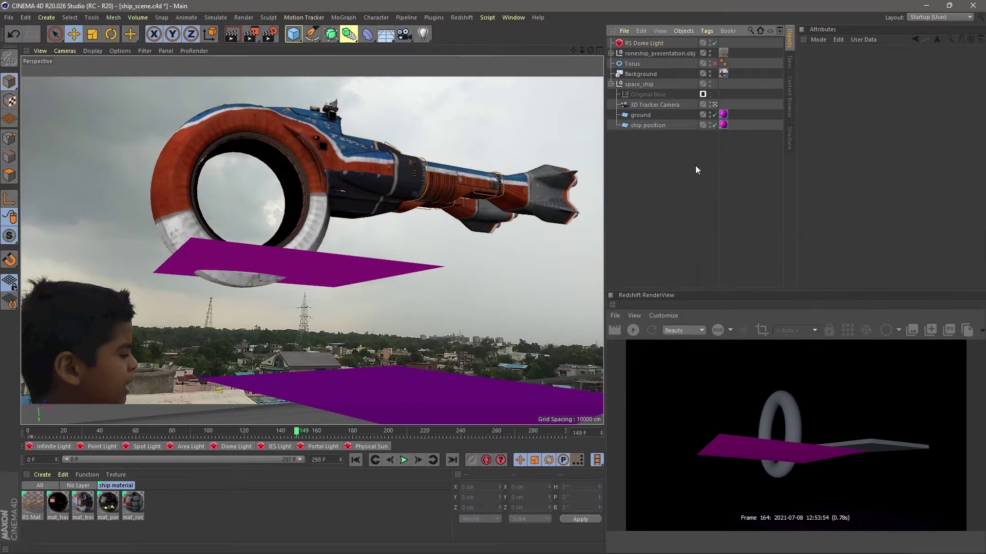
click(638, 44)
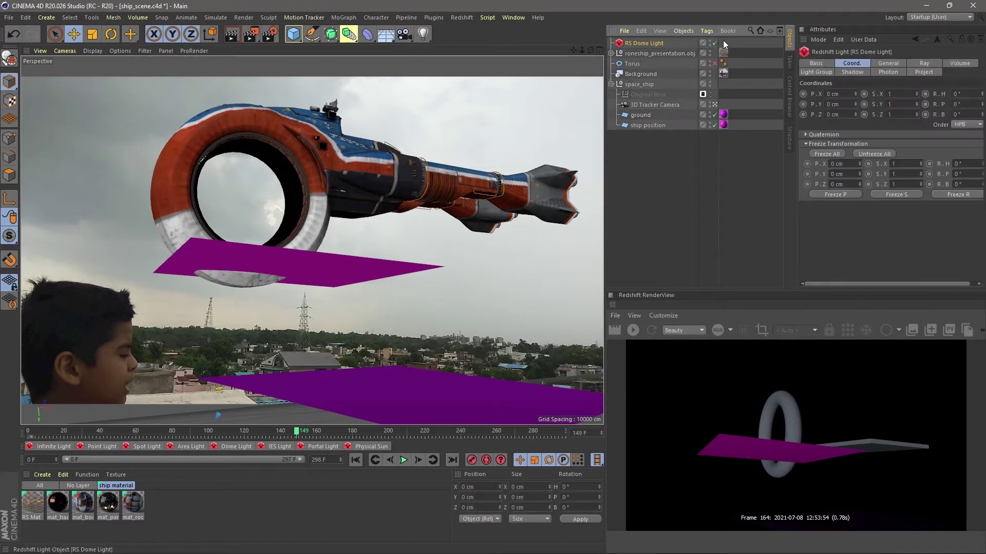
click(888, 62)
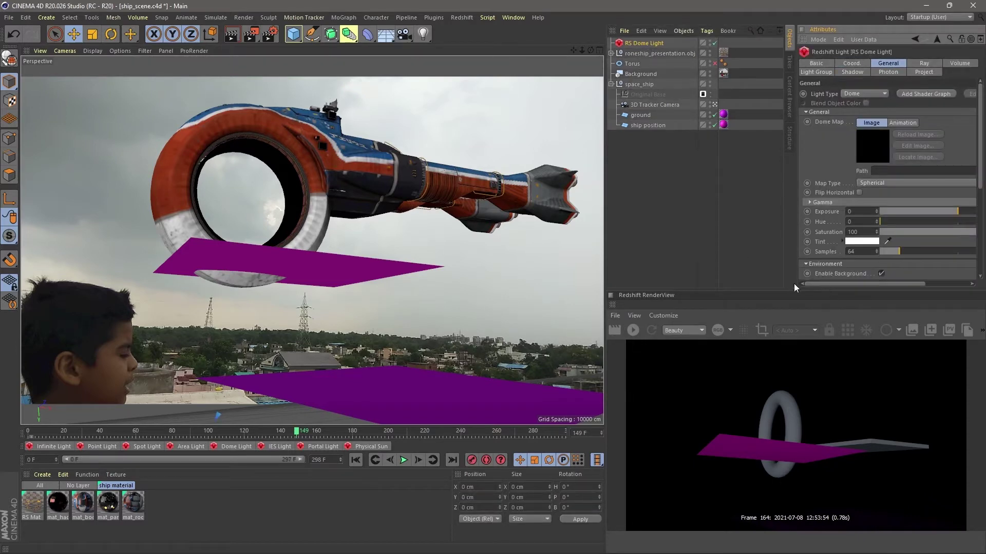
drag(604, 281, 517, 277)
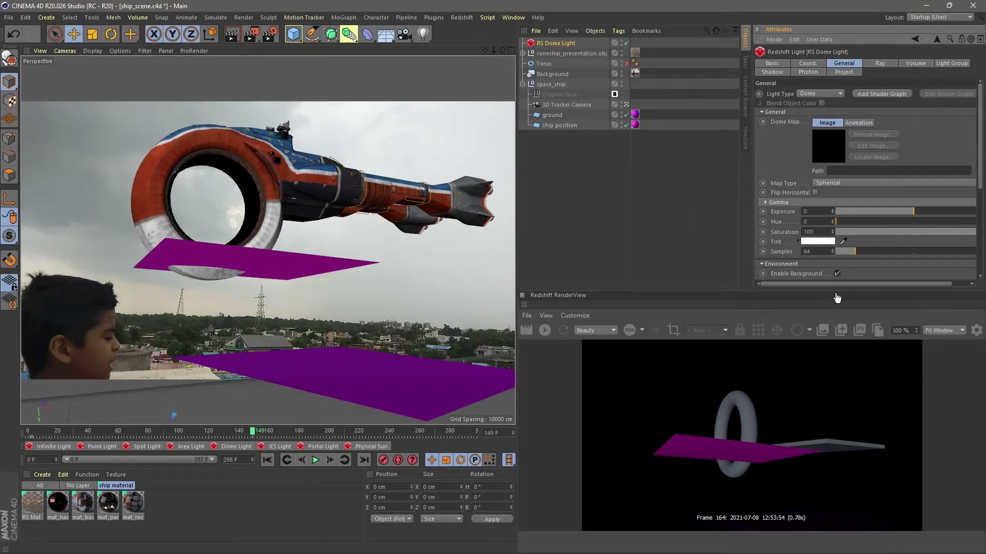
drag(866, 285, 886, 286)
click(963, 170)
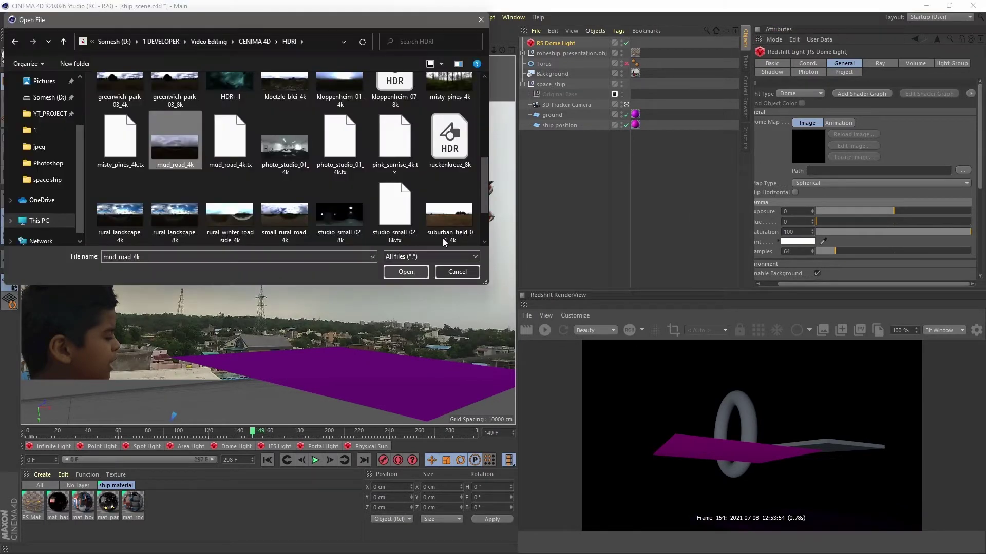
click(409, 273)
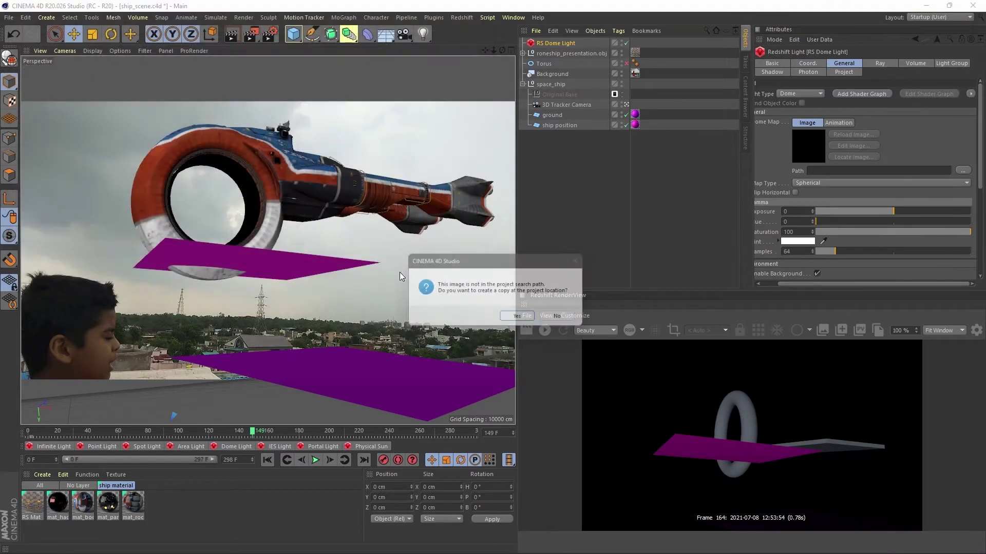
click(563, 320)
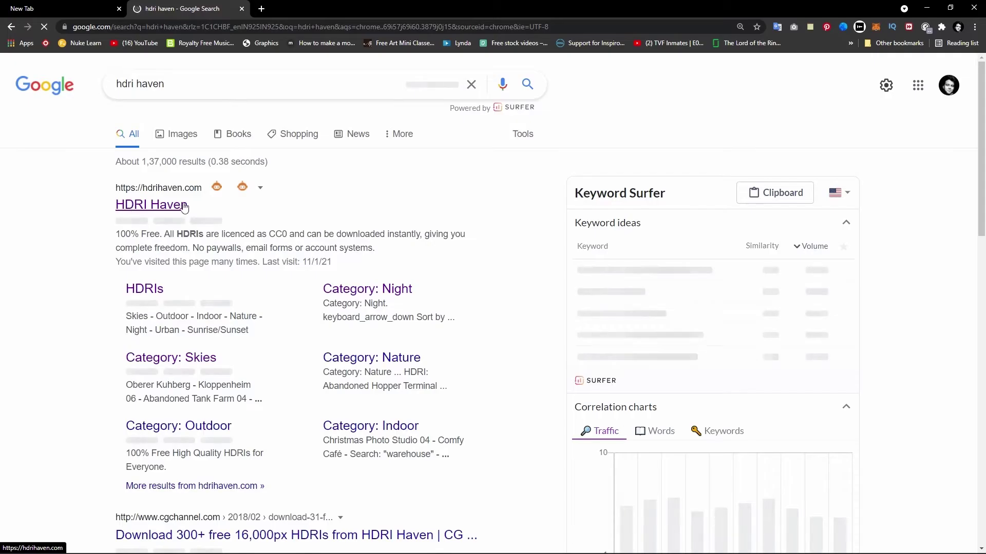
Switch to Chrome, open the HDRI Haven library and browse the Partly Cloudy and Sunrise/Sunset categories
click(138, 205)
click(750, 67)
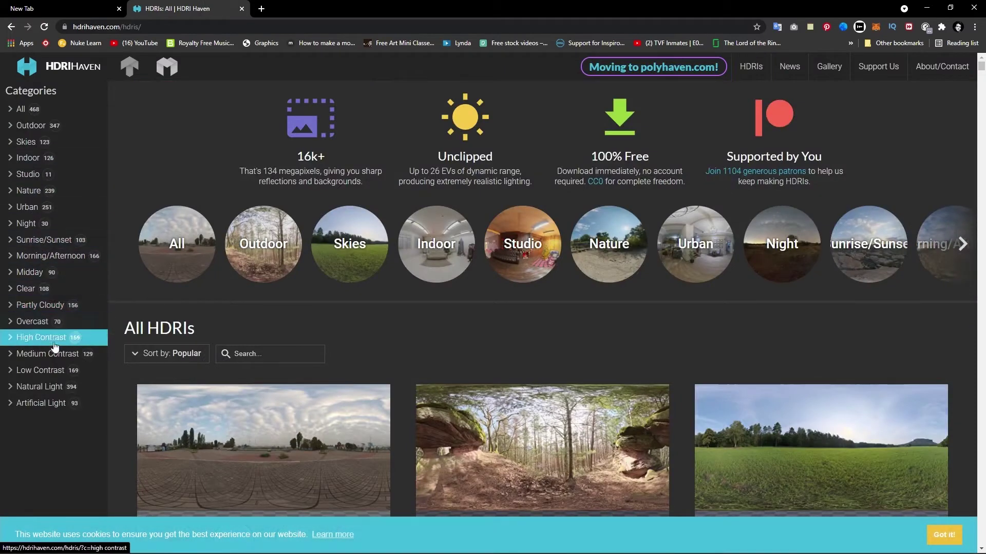
click(41, 305)
scroll(55, 284, down, 2)
scroll(62, 270, up, 2)
scroll(65, 280, down, 1)
click(43, 189)
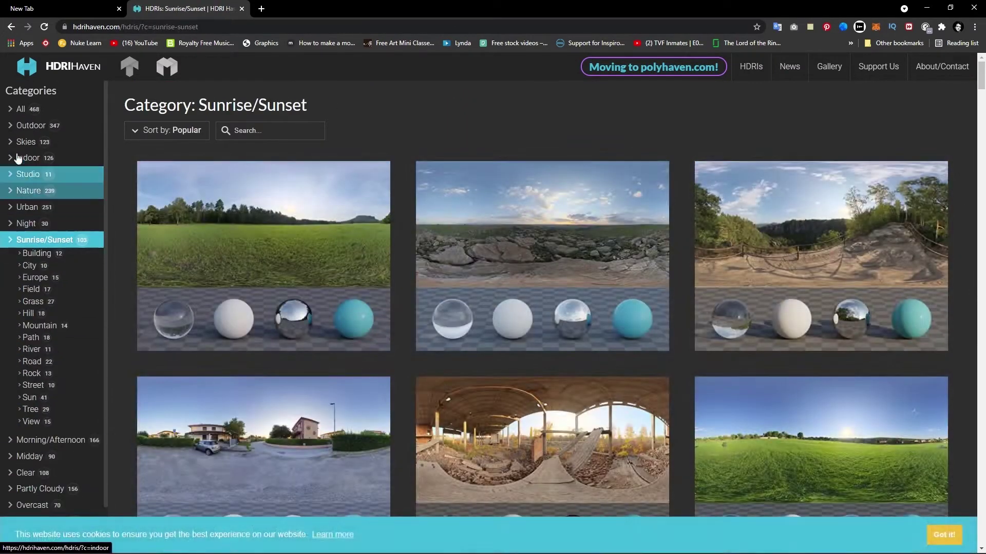
Search the Sunrise/Sunset HDRIs for "cloudy" and look through the results
click(257, 131)
text(cloudy)
scroll(340, 189, down, 20)
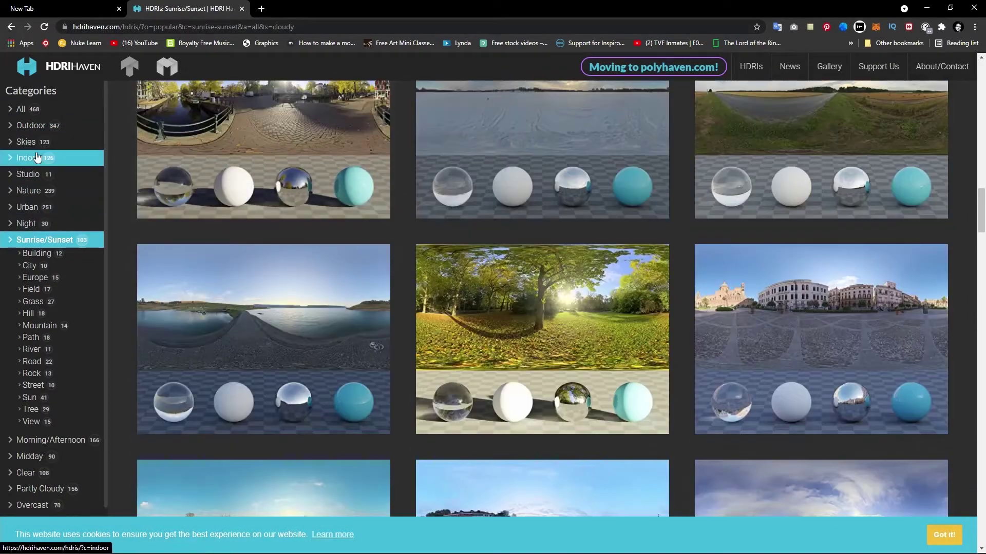
Browse the Skies and Partly Cloudy HDRI categories for an environment with a suitable cloudy sky
click(34, 143)
scroll(15, 257, down, 4)
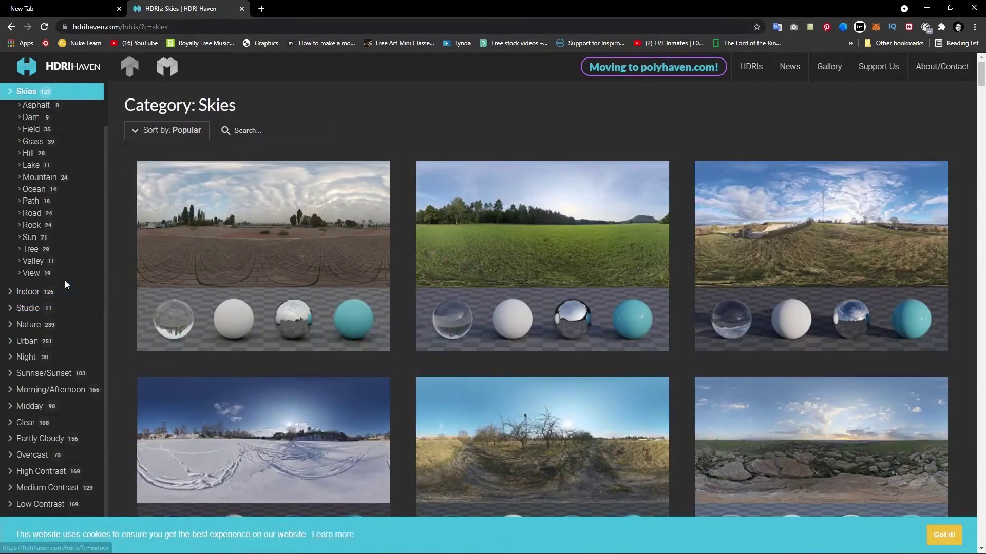
click(41, 437)
scroll(511, 293, down, 4)
scroll(38, 304, down, 1)
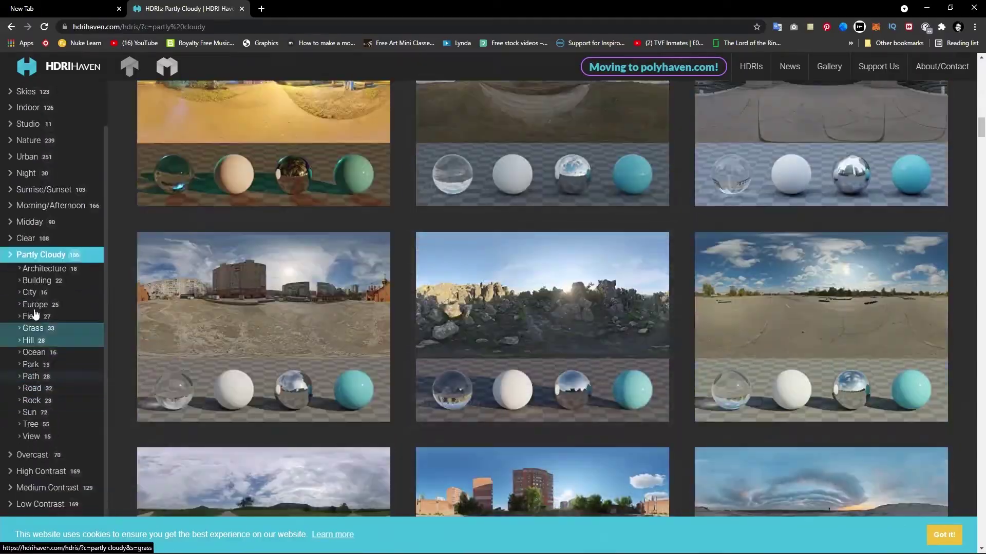
scroll(46, 410, down, 3)
Return to the full HDRI list, look through it, and examine the HDRIs in the Overcast category
click(58, 67)
click(751, 67)
scroll(602, 216, down, 8)
scroll(602, 216, down, 10)
scroll(512, 237, down, 10)
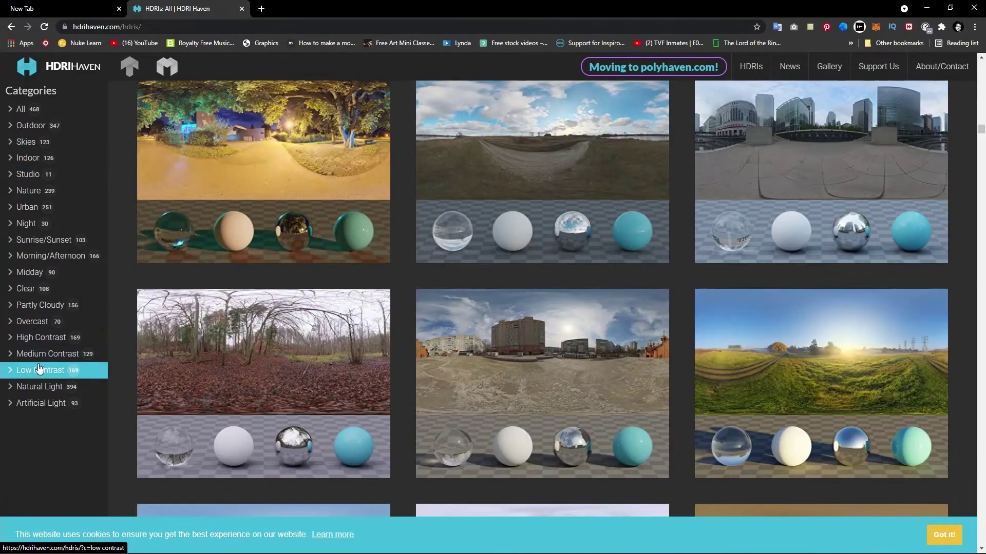
click(36, 354)
click(39, 323)
scroll(616, 334, down, 15)
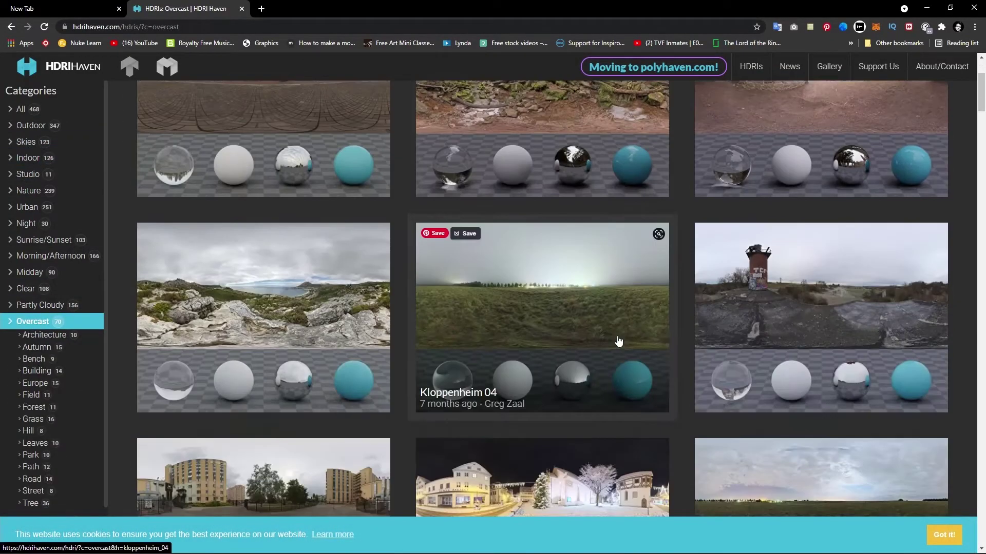
scroll(537, 311, down, 1)
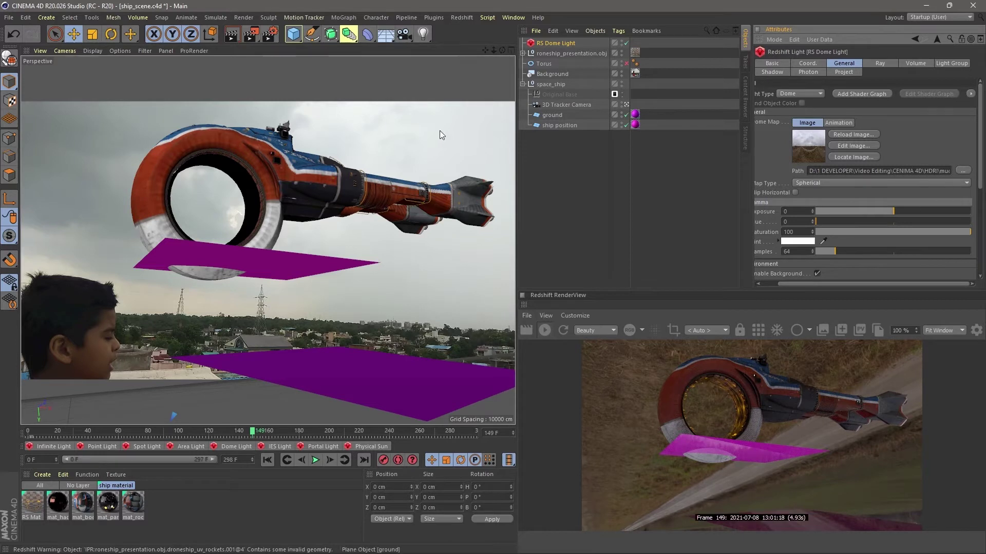
Move the RS Dome Light to X 1007.44 cm, Y -631.899 cm outside the tracked camera and return to the 3D Tracker Camera view
click(546, 45)
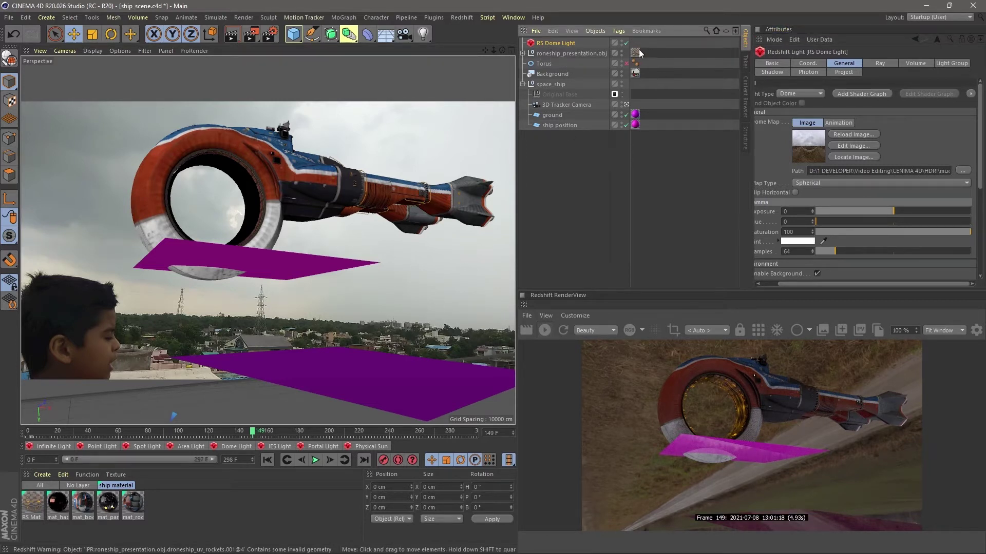
click(626, 104)
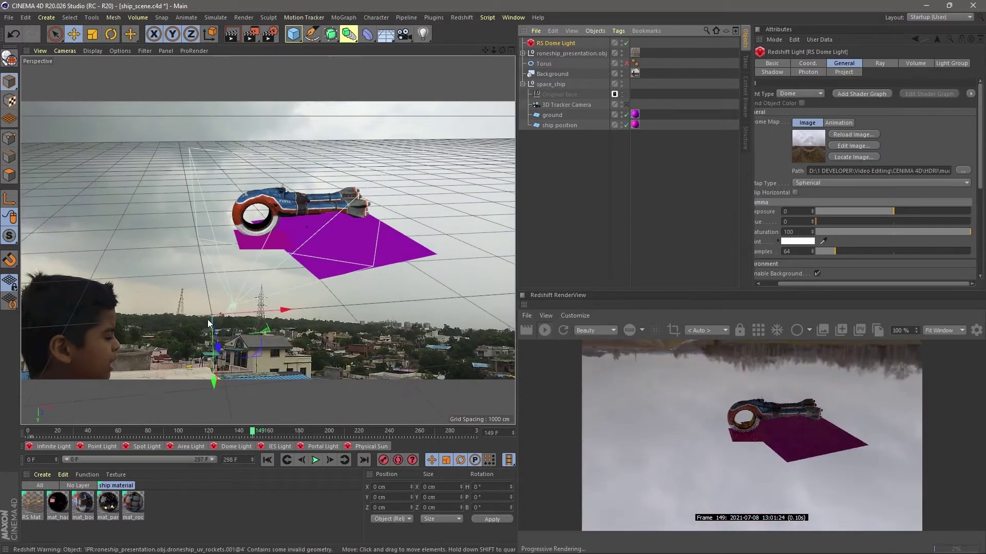
drag(306, 313, 329, 270)
click(626, 105)
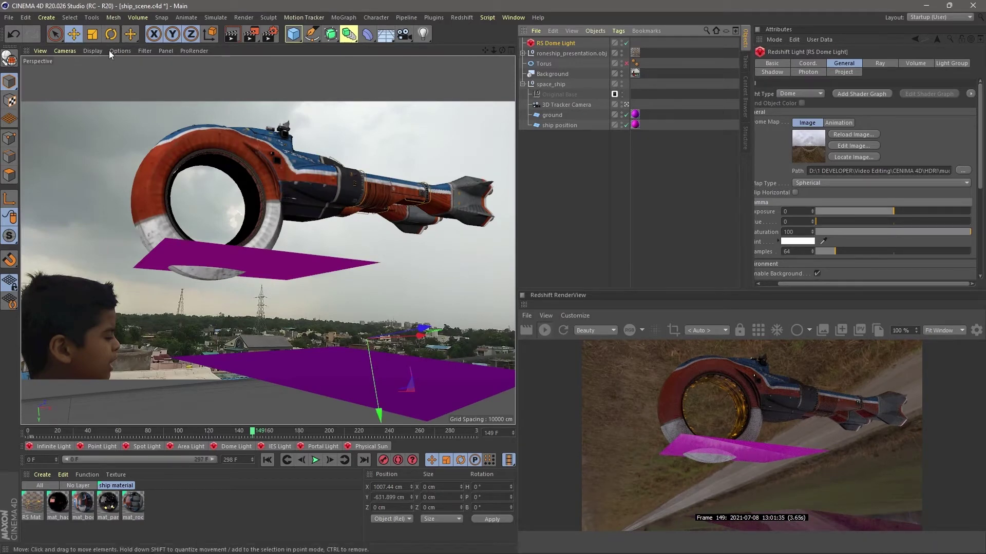
Rotate the dome light to H 12.088°, P -173.227°, B 4.916° so its sky sits upright, and set its exposure to 0.974
key(r)
drag(401, 360, 318, 242)
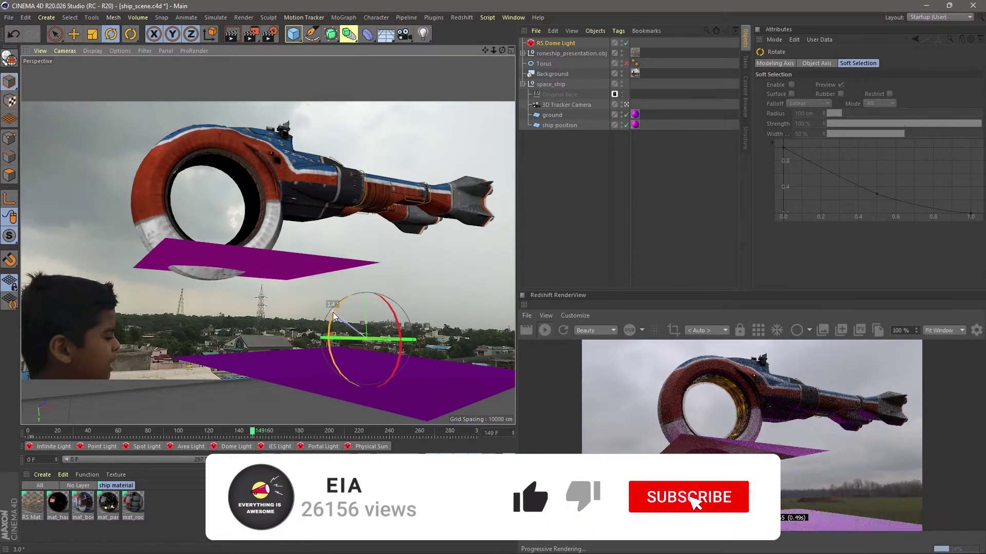
drag(394, 338, 376, 338)
click(573, 44)
drag(913, 211, 921, 210)
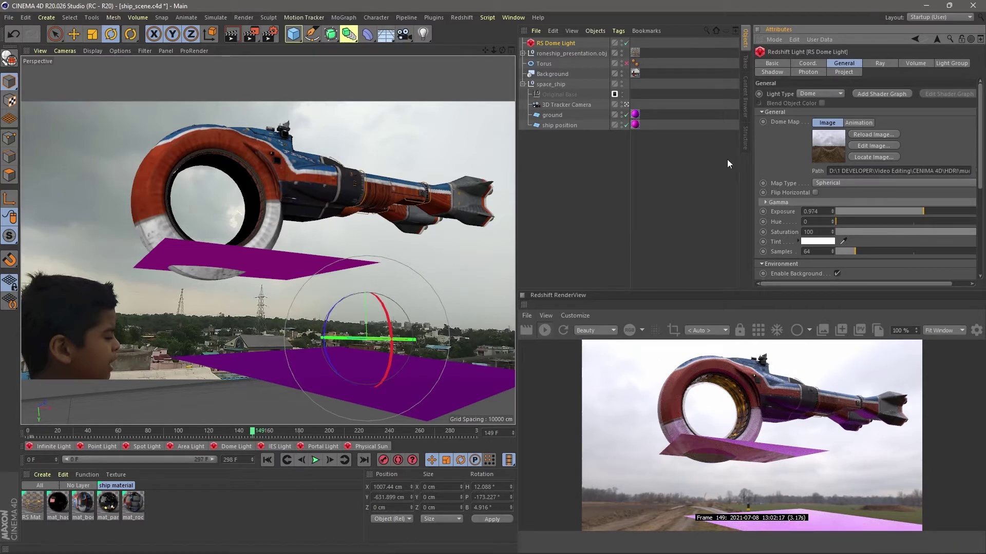
Enable the dome light's back-plate and load space_ship000.jpg from the jpeg folder without copying it to the project location
scroll(928, 173, down, 5)
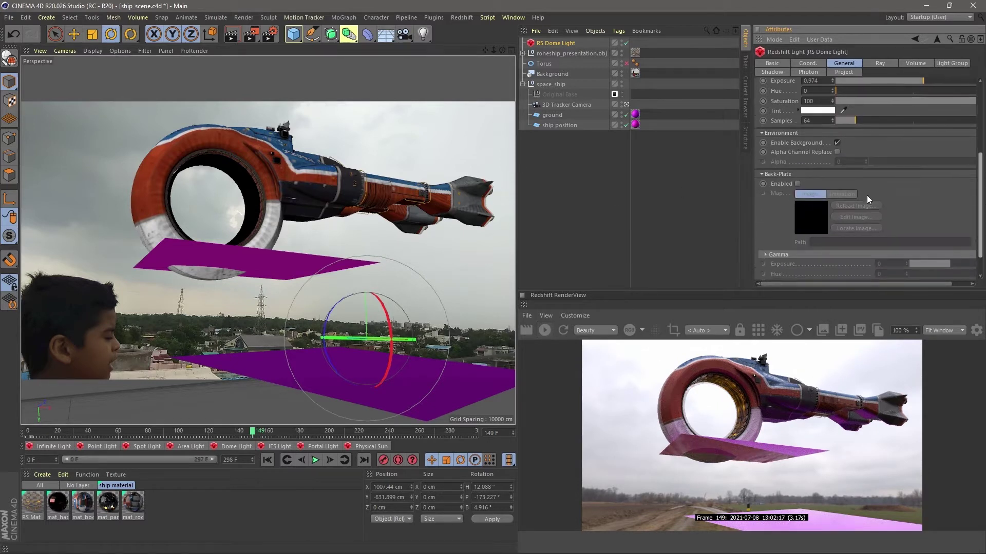
click(798, 184)
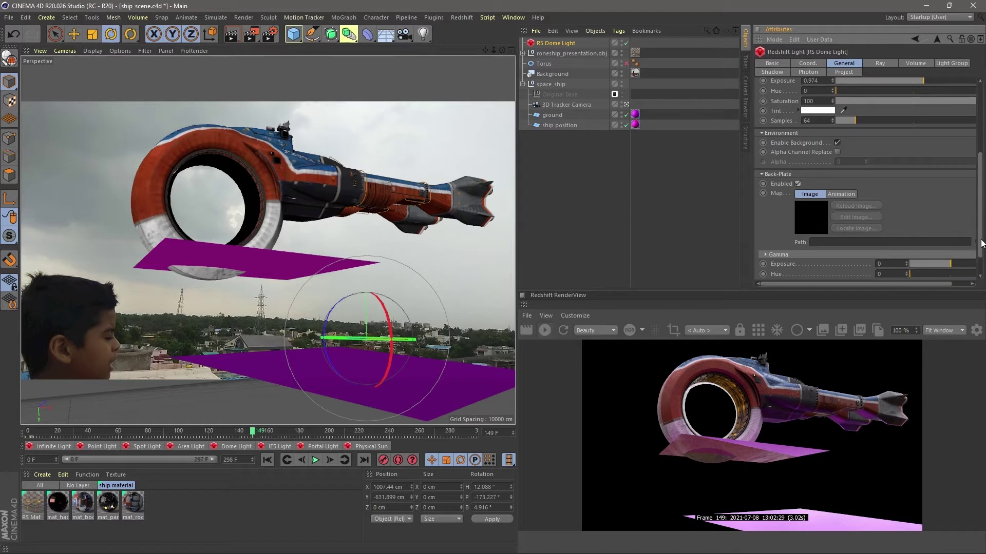
scroll(981, 241, down, 3)
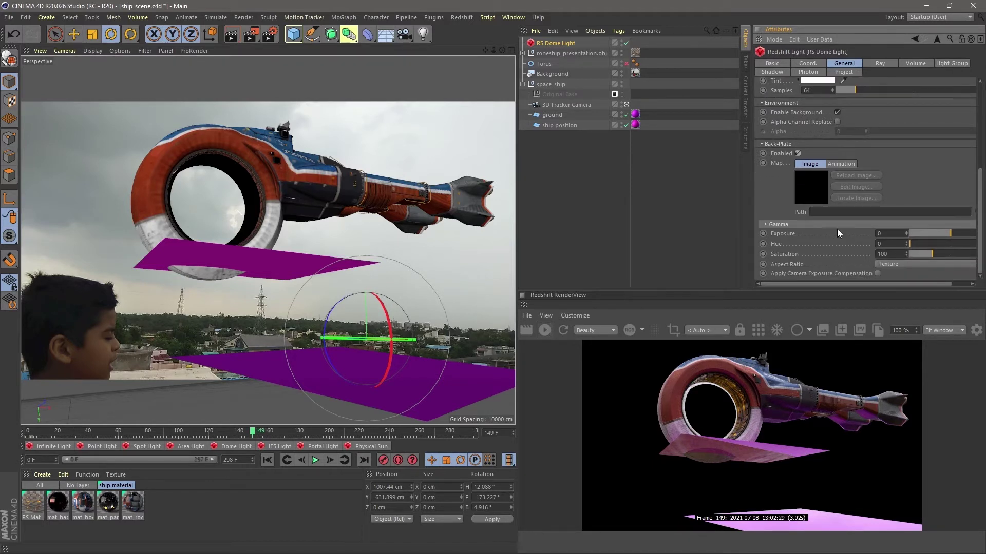
drag(835, 284, 856, 283)
click(963, 211)
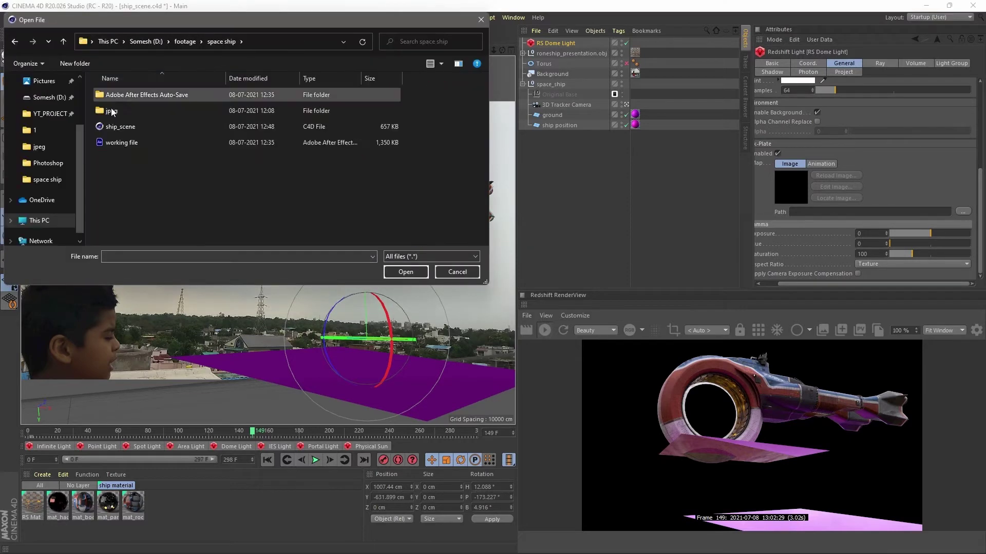
double_click(134, 105)
click(119, 109)
click(407, 272)
click(560, 319)
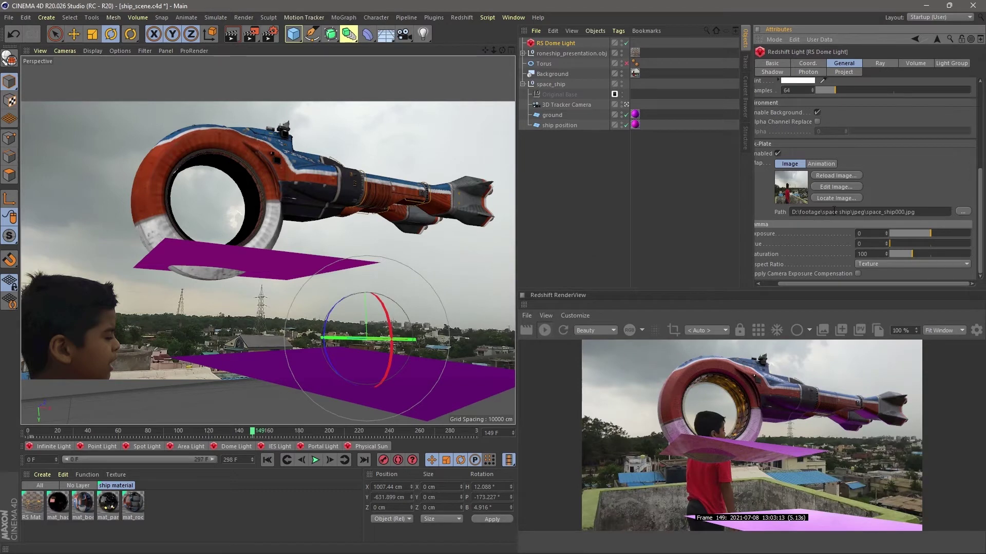
Set the back-plate animation mode to Loop and detect its frame range, 0 to 297
click(820, 164)
click(826, 211)
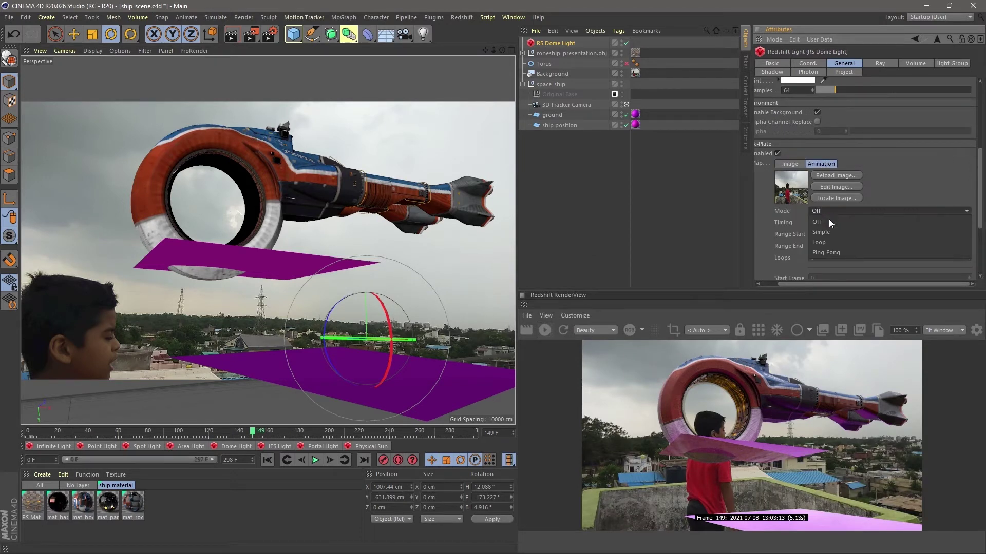
click(829, 241)
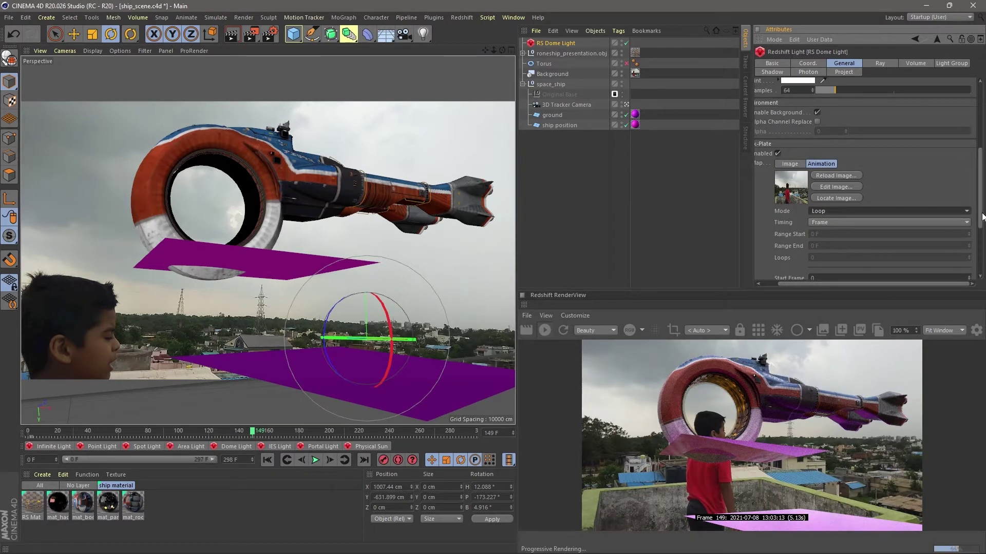
scroll(983, 217, down, 5)
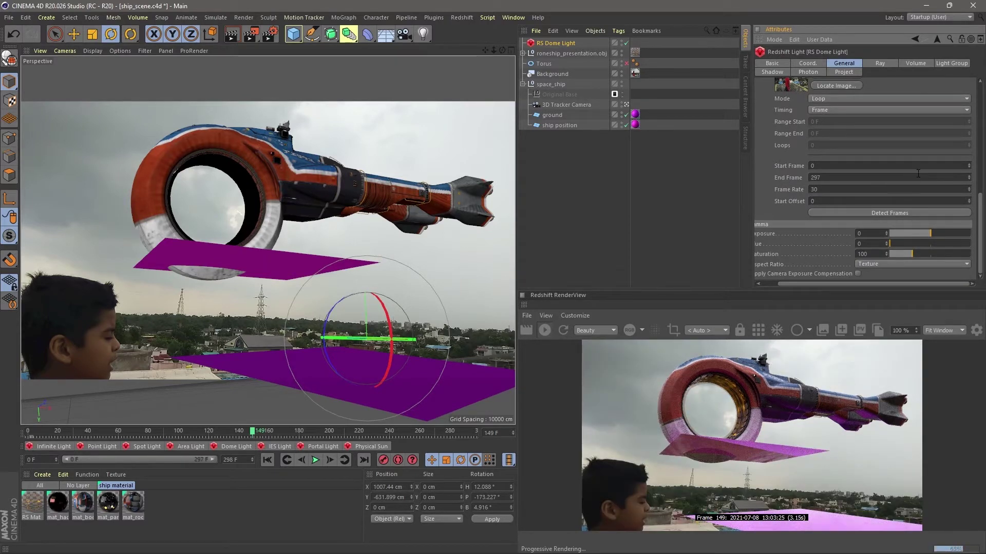
Disable the ship position and ground planes and enlarge the Redshift RenderView
click(302, 272)
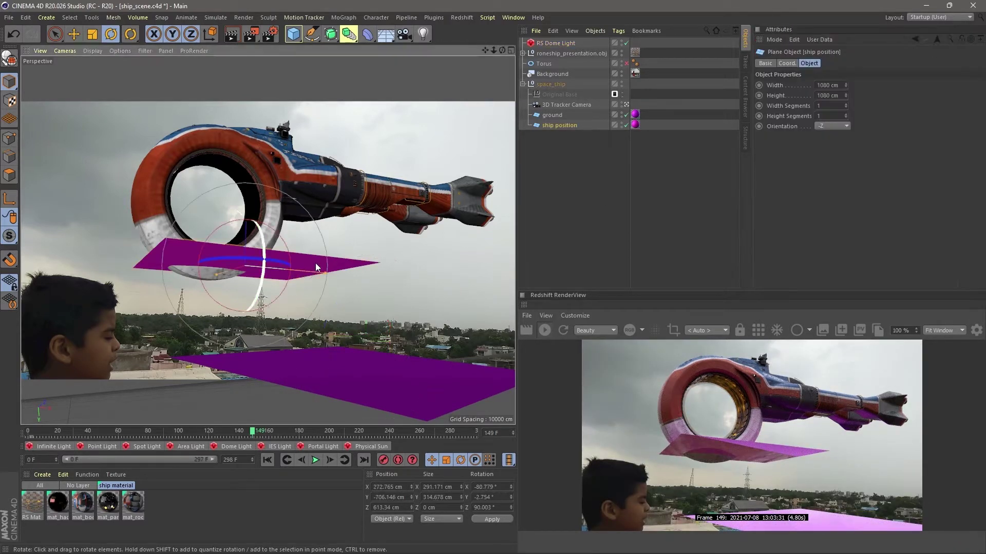
click(626, 126)
drag(779, 296, 779, 173)
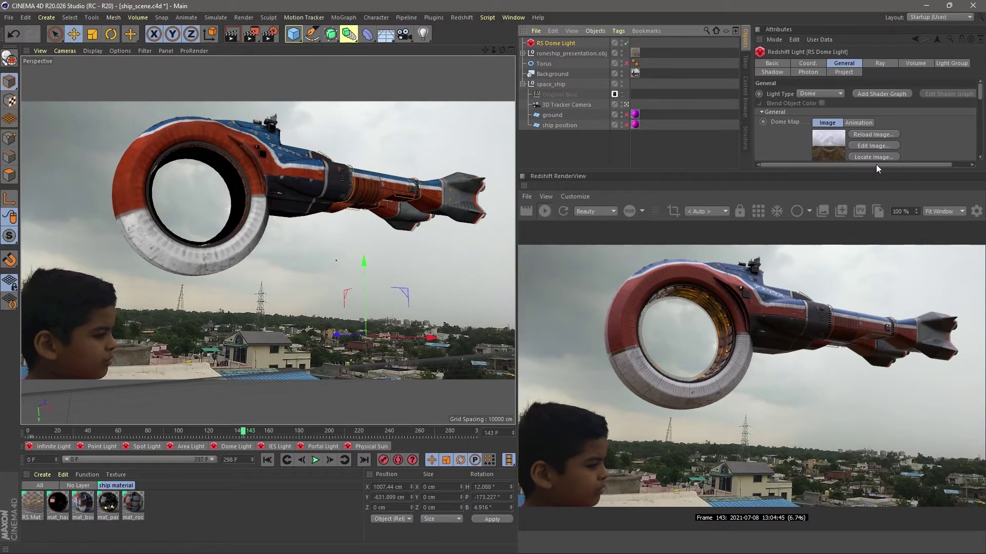
Lower the dome light's exposure to about 0.82 and preview the ship over the later frames of the timeline
drag(877, 170, 888, 268)
drag(927, 211, 922, 217)
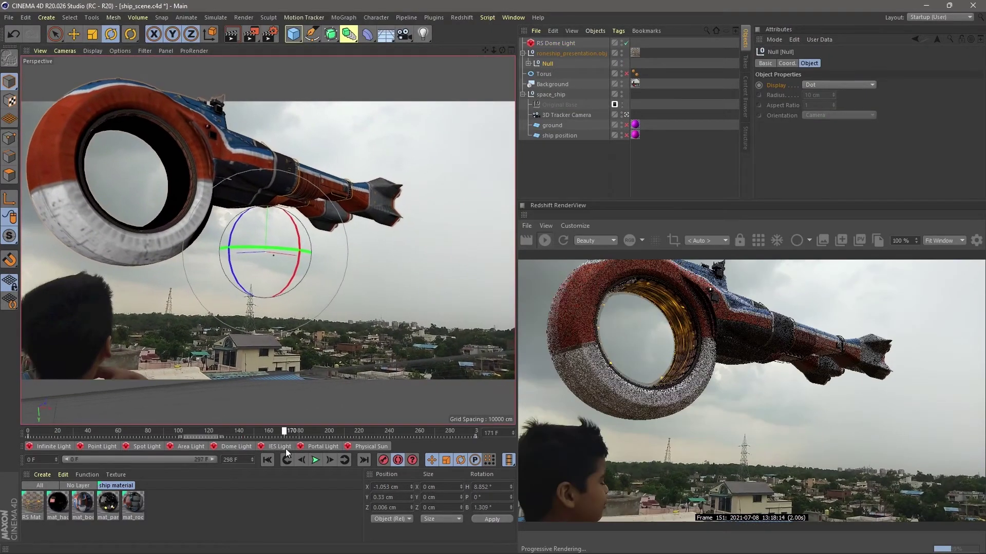
drag(286, 434, 461, 432)
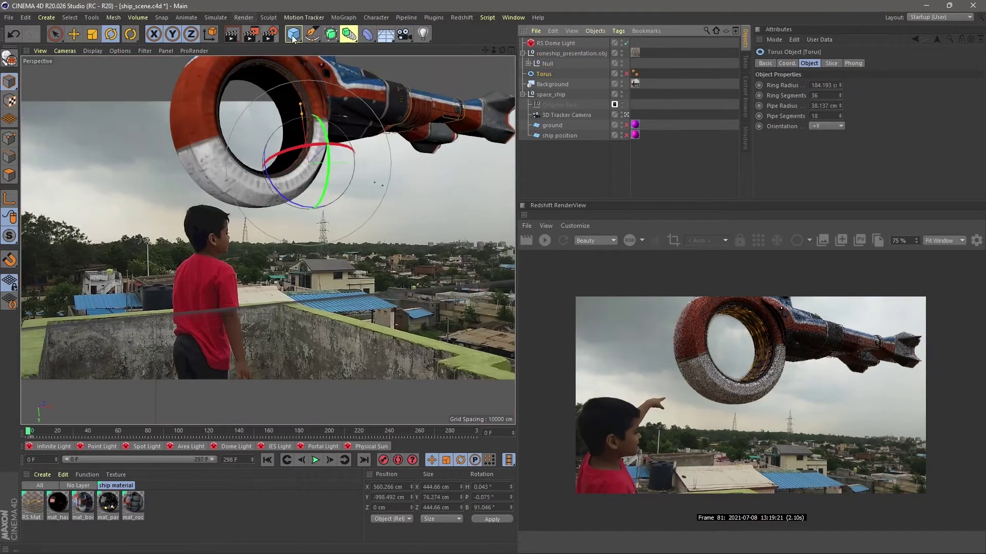
Add a Figure primitive as a scale reference and move it up beside the ship in the tracked camera view
click(293, 40)
click(442, 102)
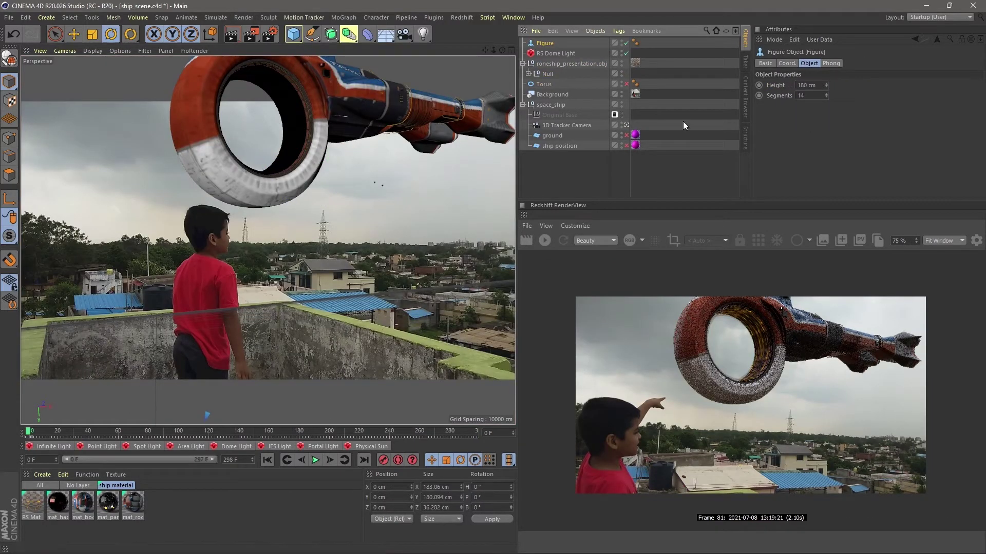
click(627, 125)
scroll(287, 154, down, 3)
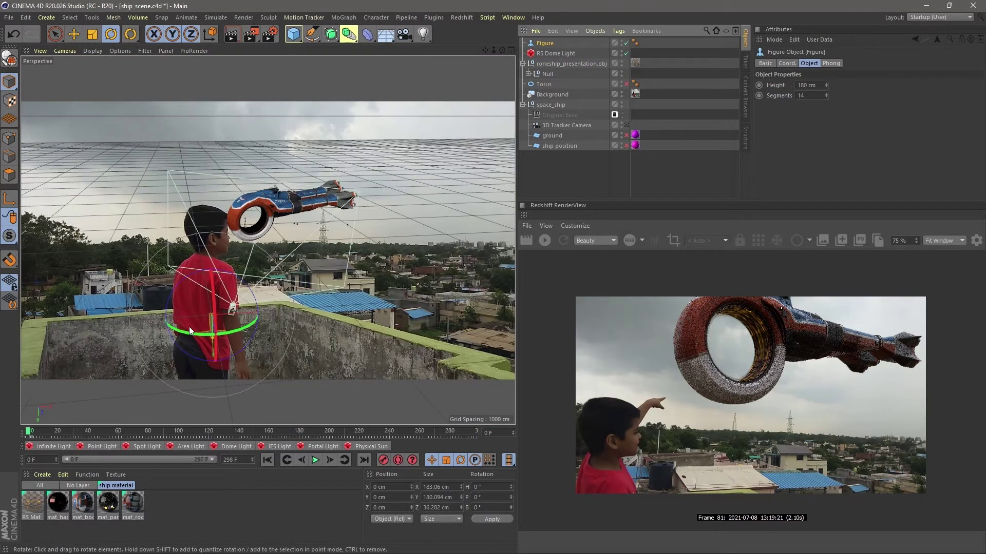
key(e)
drag(212, 354, 260, 284)
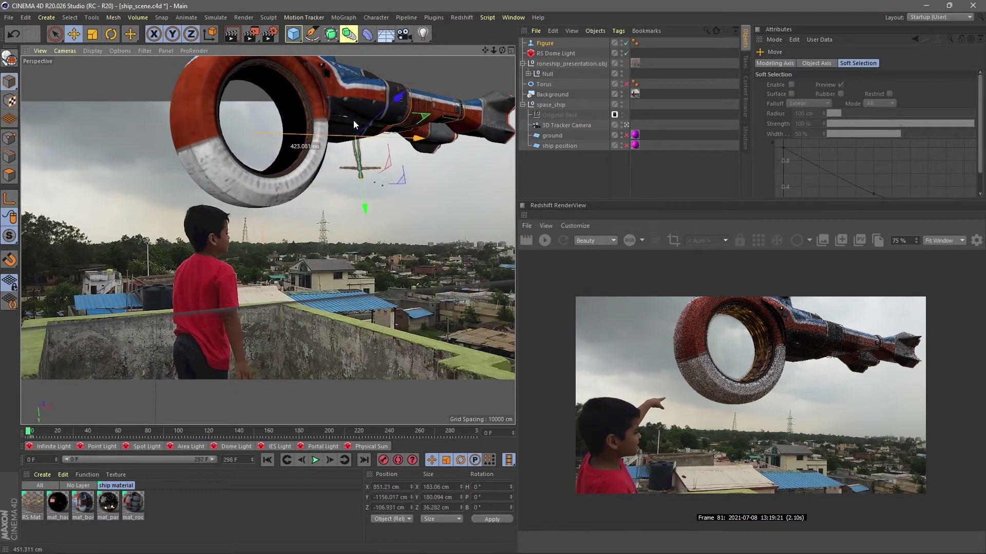
Rotate the figure to a pitch of -159.209° so it stands upright and move it in front of the ship
key(r)
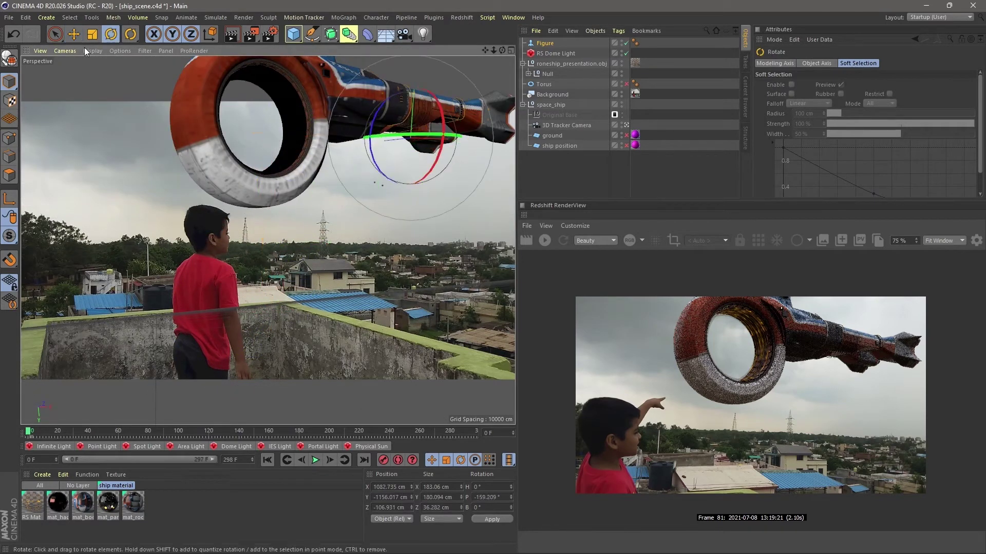
click(74, 34)
drag(468, 138, 246, 192)
Clear the ship's position keyframes and set its scale to 100 on X, Y and Z
click(549, 64)
click(32, 502)
key(ctrl+z)
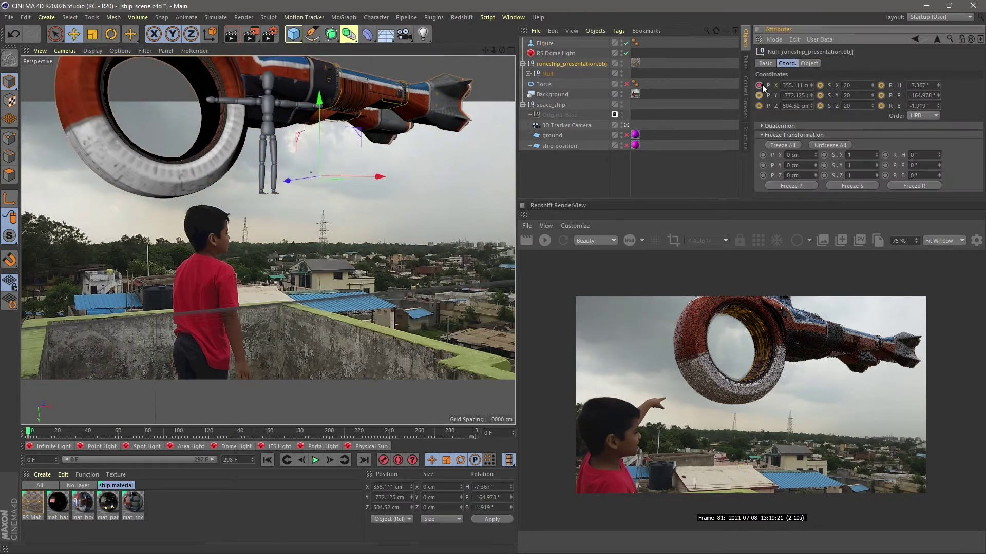
ctrl+shift+click(759, 96)
text(50)
mouse_move(380, 177)
mouse_down()
mouse_move(514, 178)
mouse_move(393, 186)
mouse_up()
double_click(850, 86)
text(100)
double_click(850, 95)
text(100)
double_click(864, 106)
text(100)
Move the enlarged ship farther from the camera and reposition it in the sky above the boy
click(779, 126)
drag(445, 149, 424, 169)
drag(473, 194, 505, 170)
click(73, 34)
drag(399, 181, 359, 187)
Move the figure onto the lower inner edge of the ship's ring and make it a child of roneship_presentation.obj
click(545, 43)
click(626, 125)
scroll(79, 161, up, 5)
alt+drag(79, 161, 103, 172)
drag(72, 219, 14, 181)
drag(545, 43, 550, 74)
click(523, 53)
Rotate the figure to H 10.281°, P 5.392°, B 1.611°, lower it onto the ring, and return to the tracker camera view
key(r)
drag(52, 210, 71, 207)
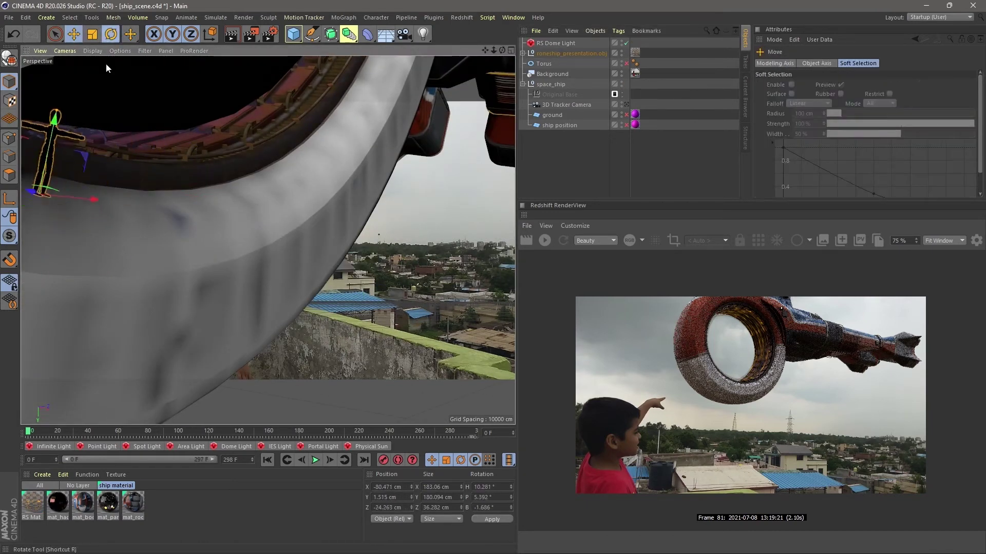
drag(50, 151, 56, 153)
key(e)
drag(55, 117, 54, 123)
scroll(61, 154, down, 3)
click(626, 104)
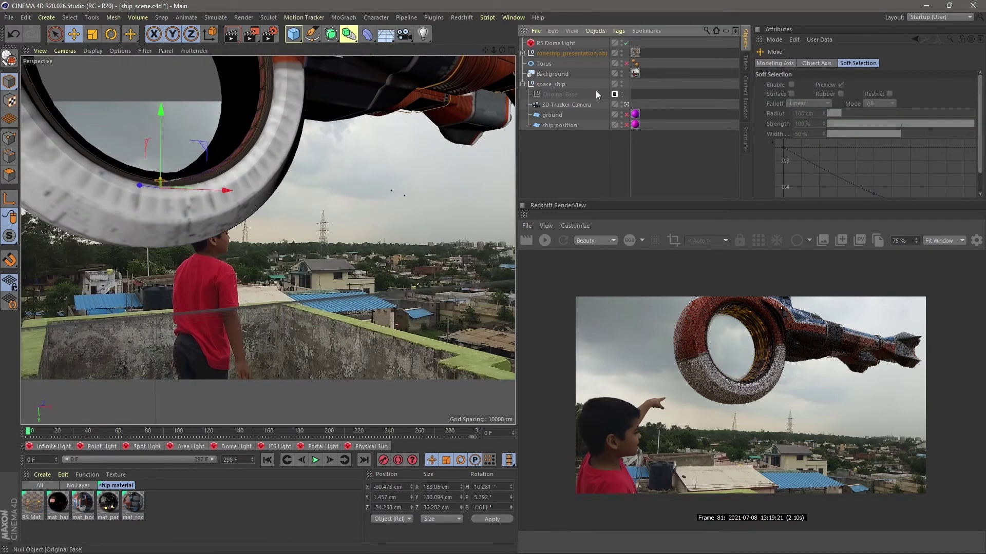
Reposition the whole ship in the tracked shot and check its placement along the timeline
click(551, 52)
drag(374, 197, 435, 194)
drag(349, 199, 314, 200)
drag(29, 431, 223, 431)
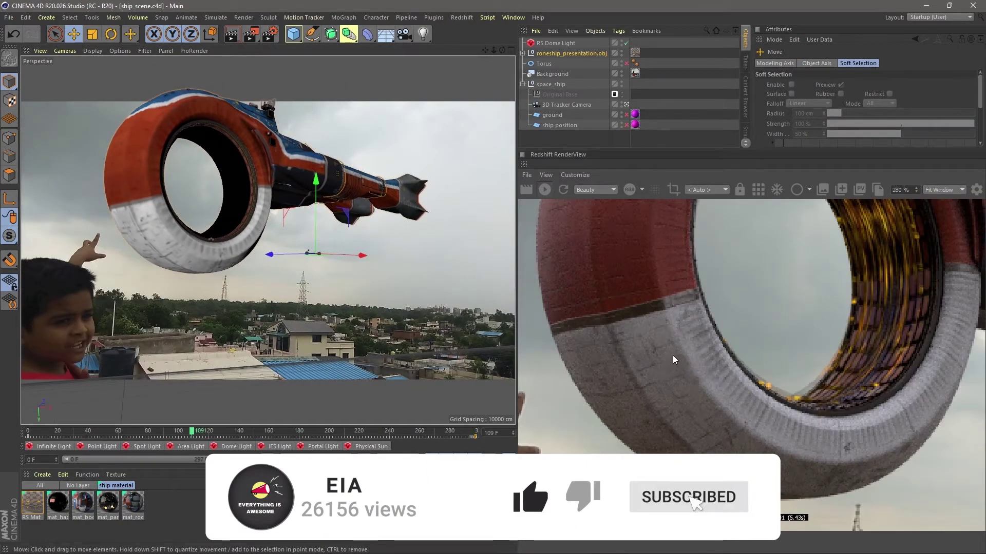
Set the Redshift progressive rendering passes to 96 in the render settings
scroll(673, 355, down, 10)
click(270, 34)
click(299, 88)
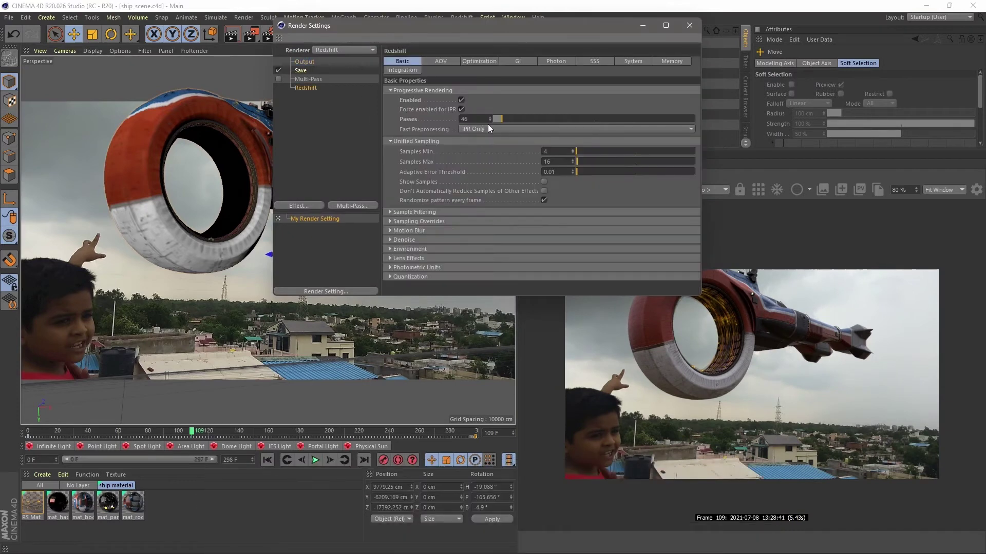
text(96)
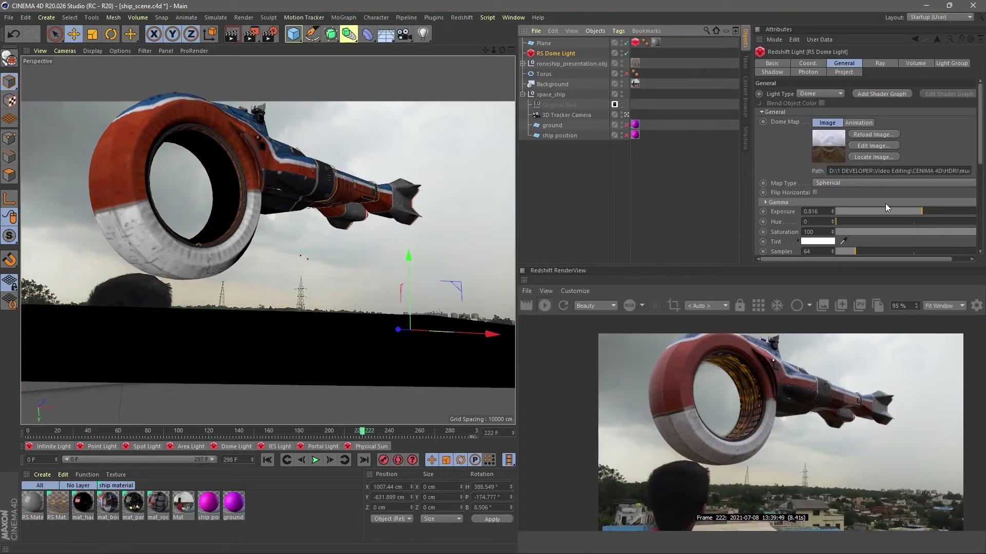
Disable the RS Dome Light's back-plate and deselect the light
scroll(885, 208, down, 4)
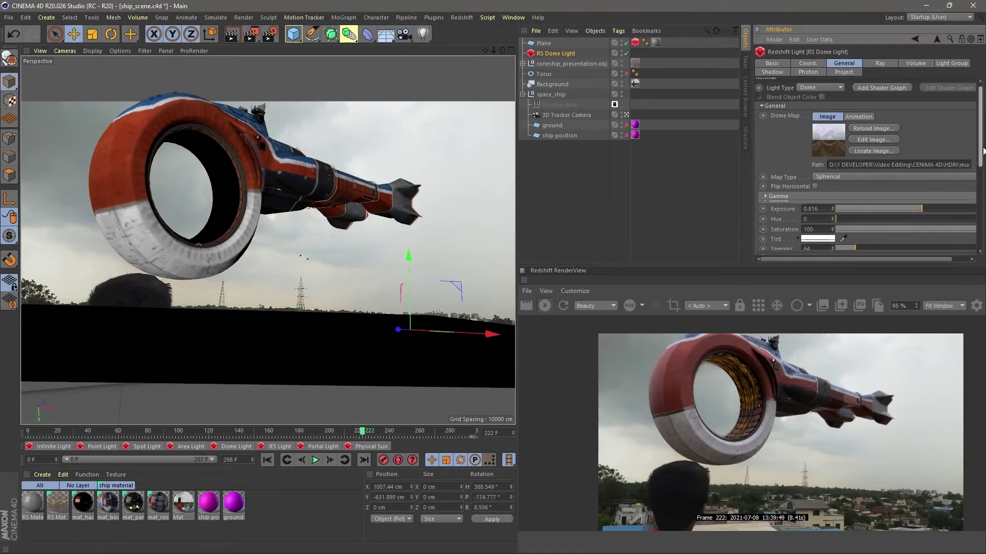
click(797, 221)
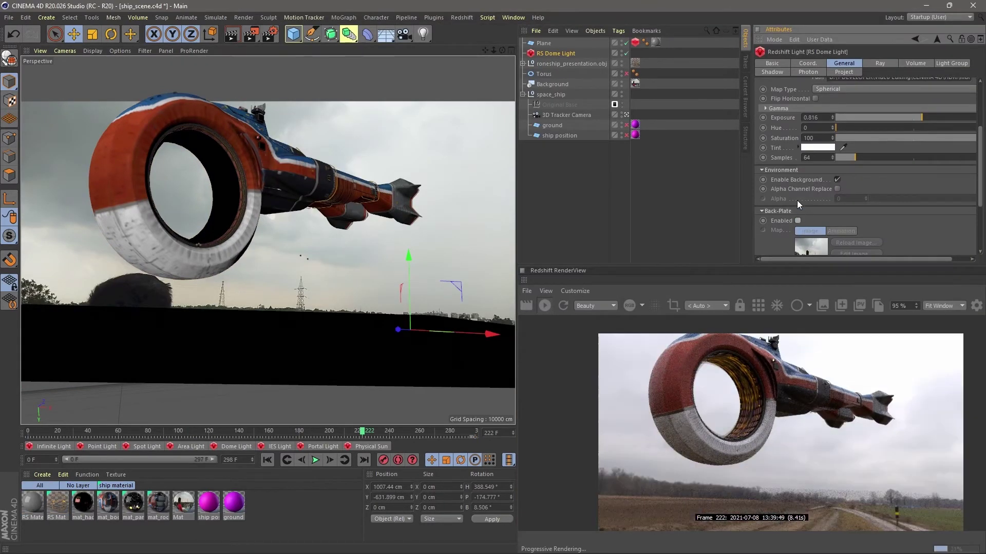
click(568, 218)
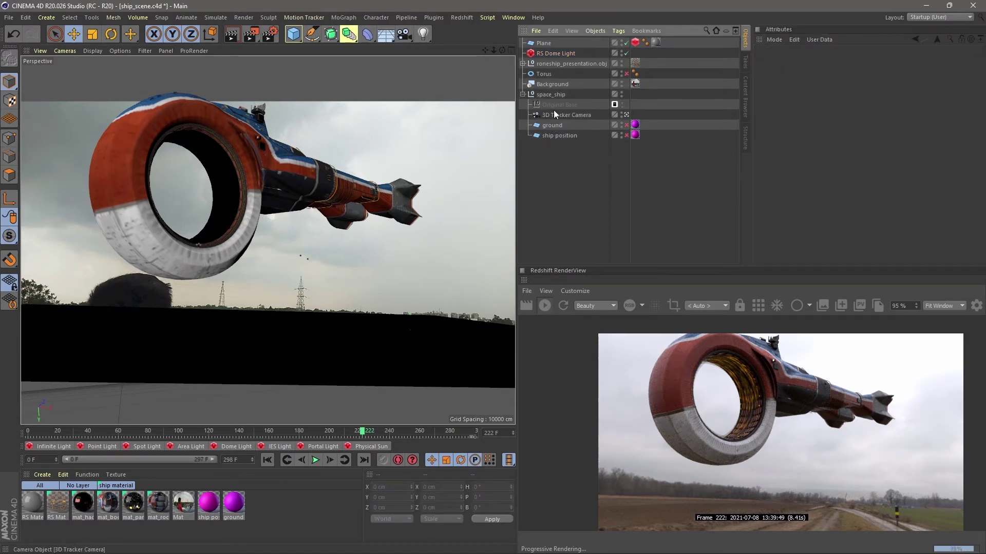
Turn off the environment background of the RS Dome Light, leaving Alpha Channel Replace disabled
click(549, 52)
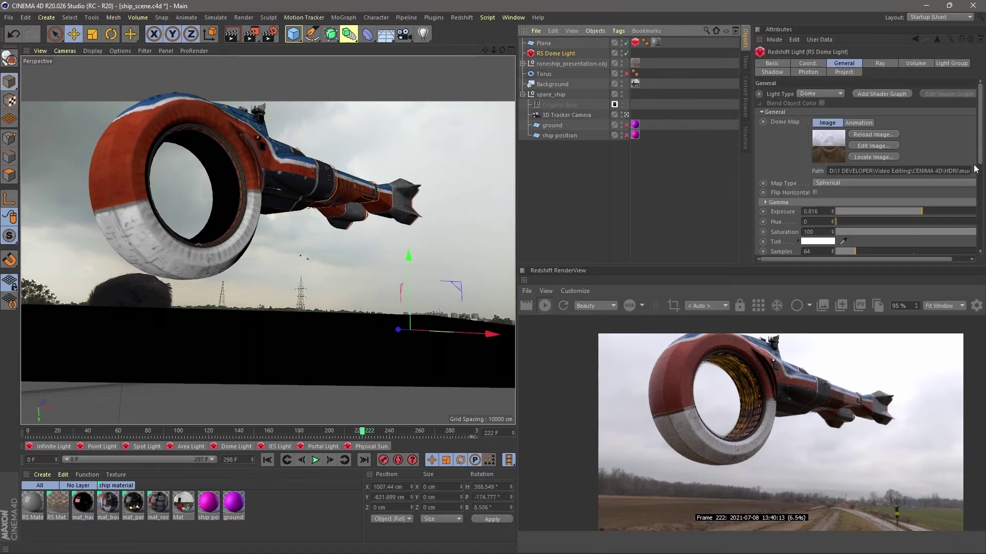
drag(978, 160, 984, 215)
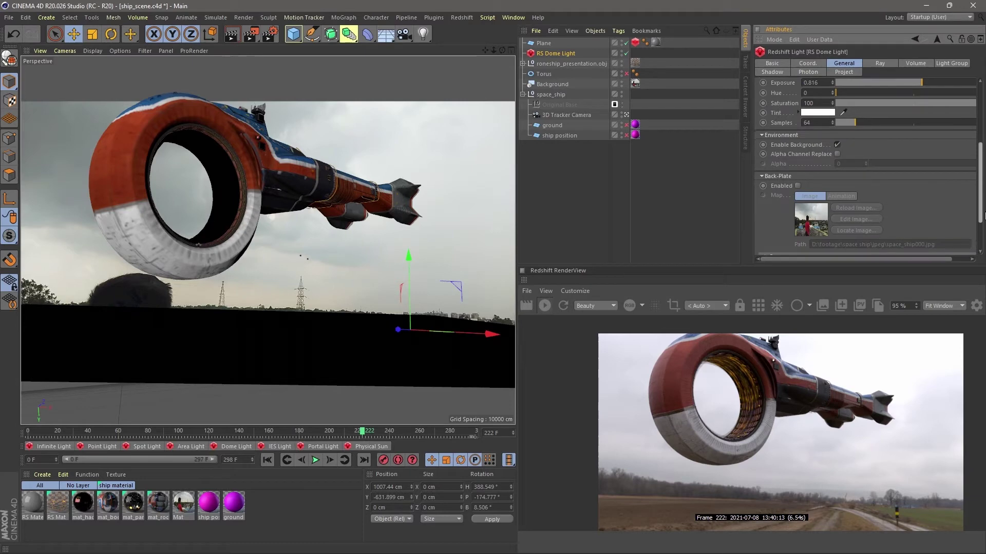
click(837, 154)
click(837, 154)
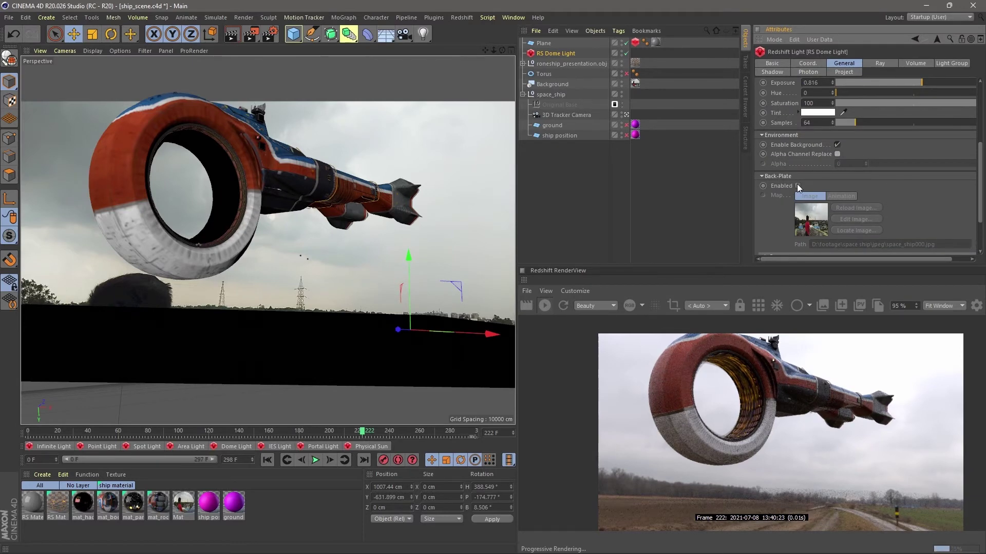
click(837, 145)
click(838, 145)
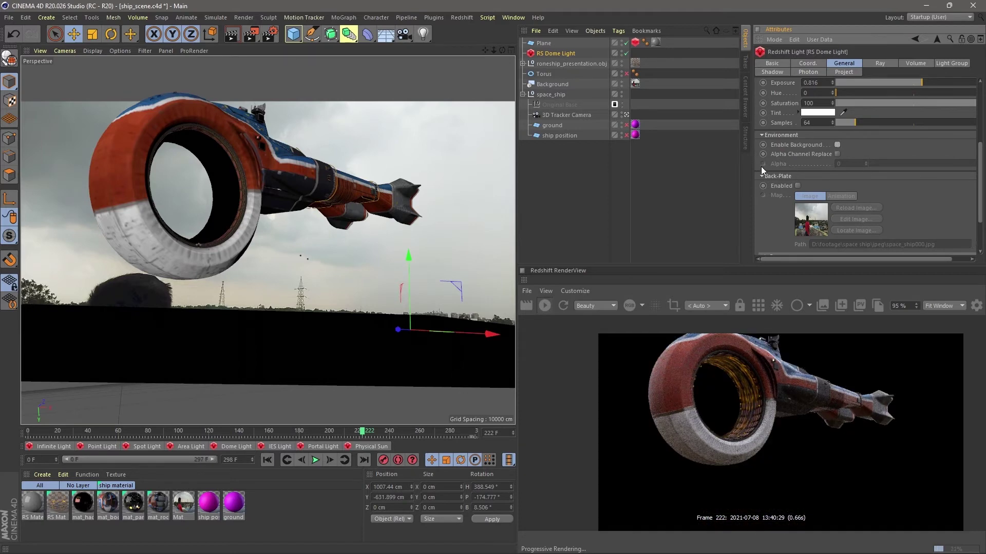
Check the ship against the black background at several points of the timeline and return to frame 0
drag(31, 432, 2, 425)
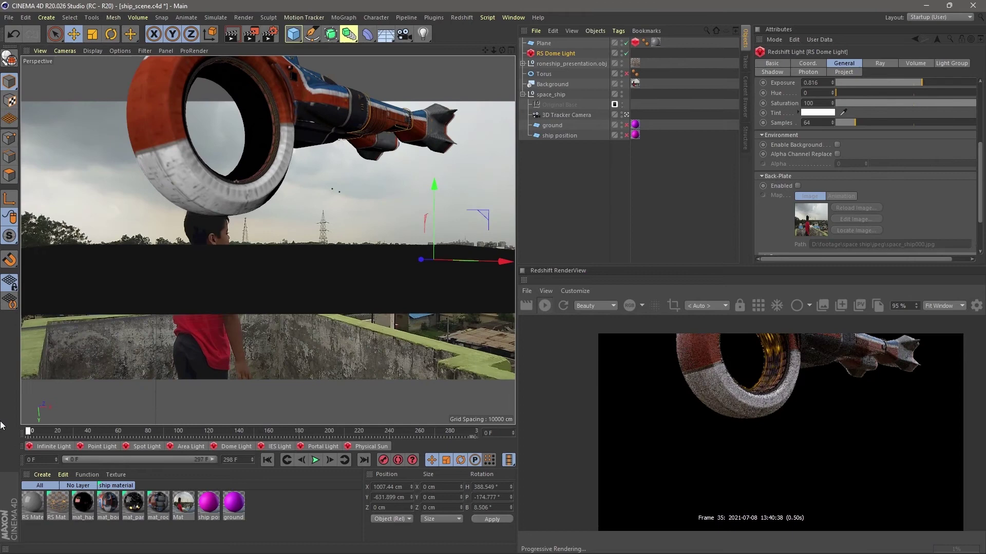
click(117, 433)
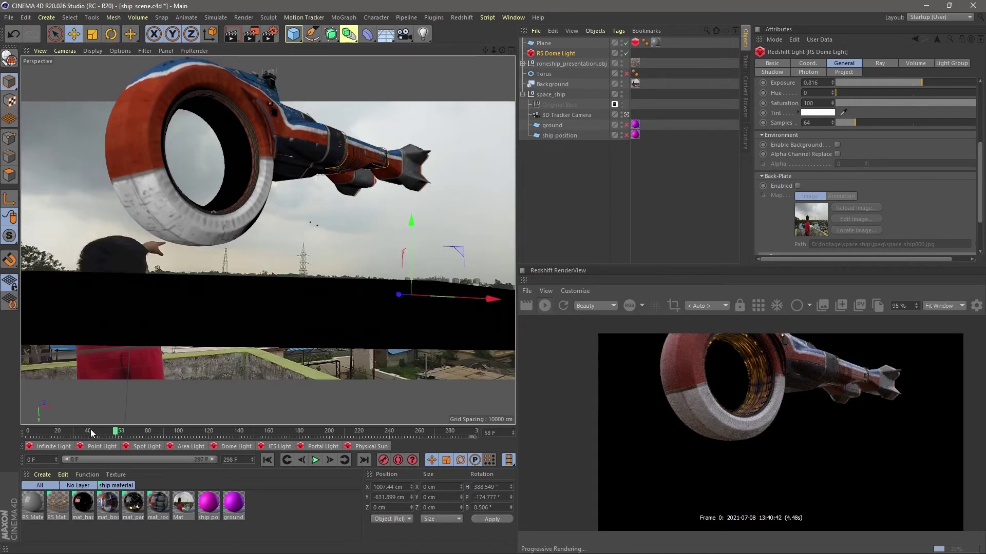
drag(66, 433, 7, 433)
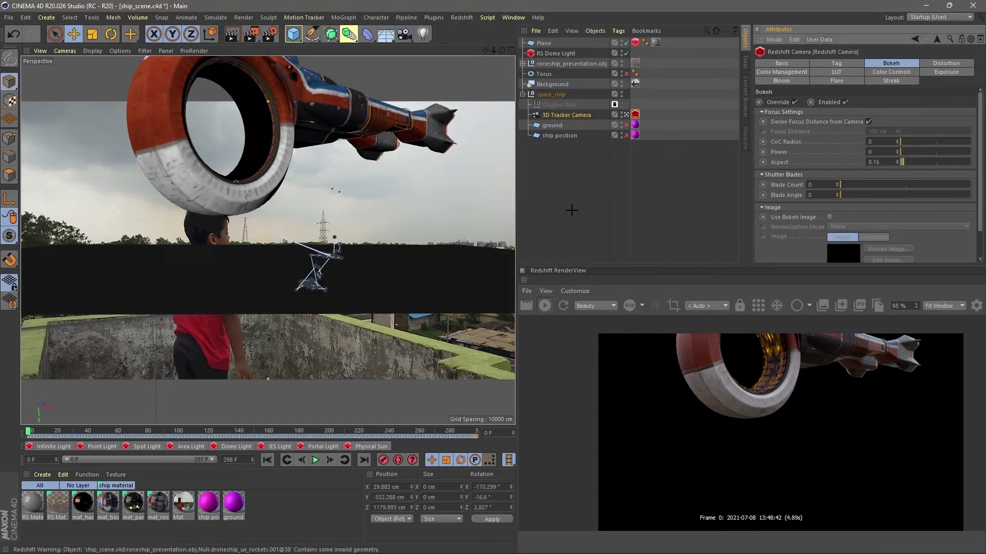
Deselect the camera and set the render output's frame range to all frames
click(572, 208)
click(271, 35)
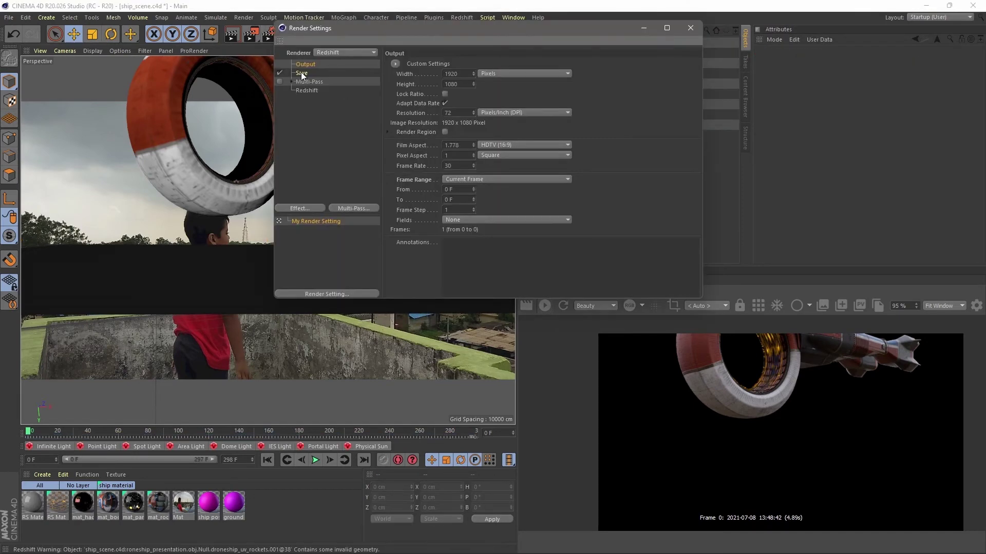
click(502, 178)
click(485, 208)
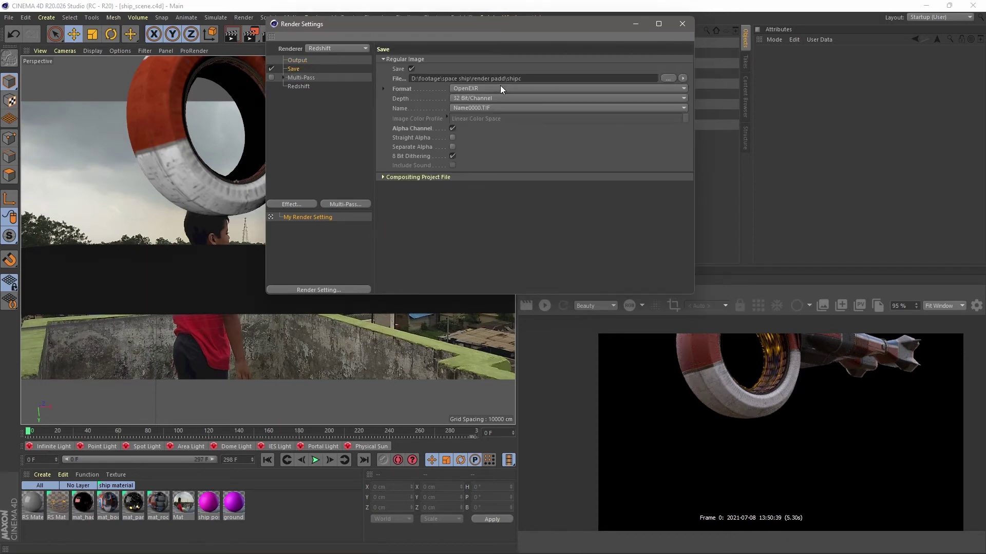
Set the saved image format to PNG with a depth of 16 Bit/Channel, and save the project
click(500, 86)
click(501, 190)
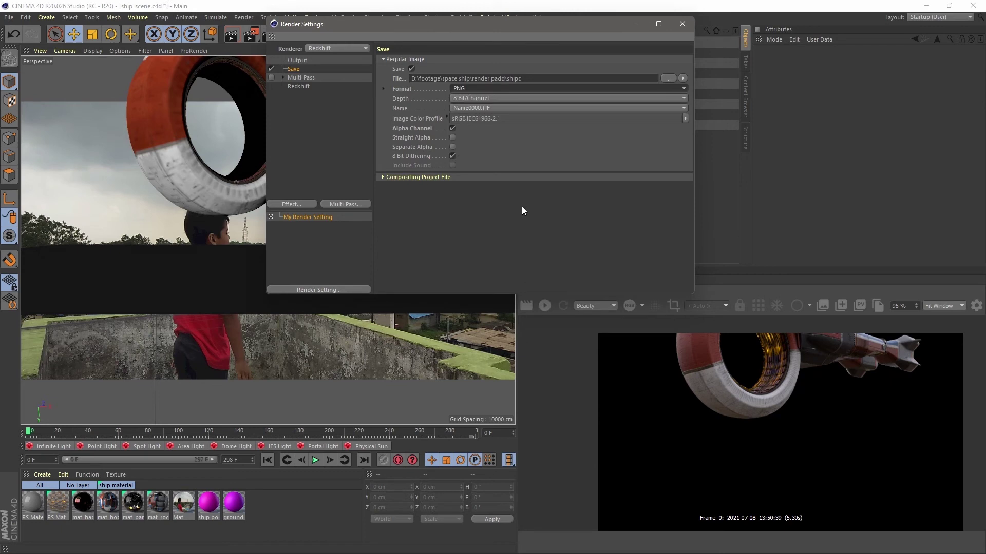
click(504, 99)
click(488, 114)
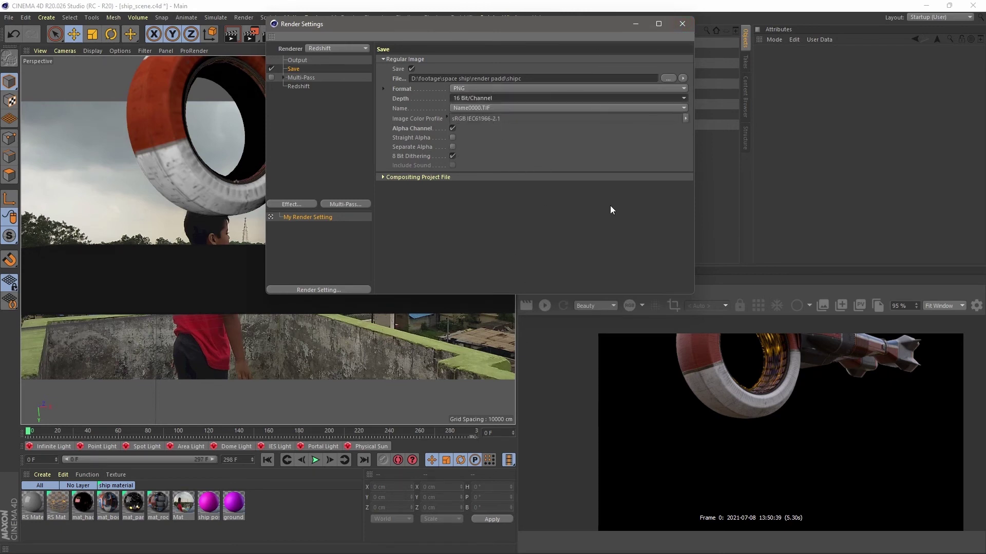
key(ctrl+s)
click(500, 109)
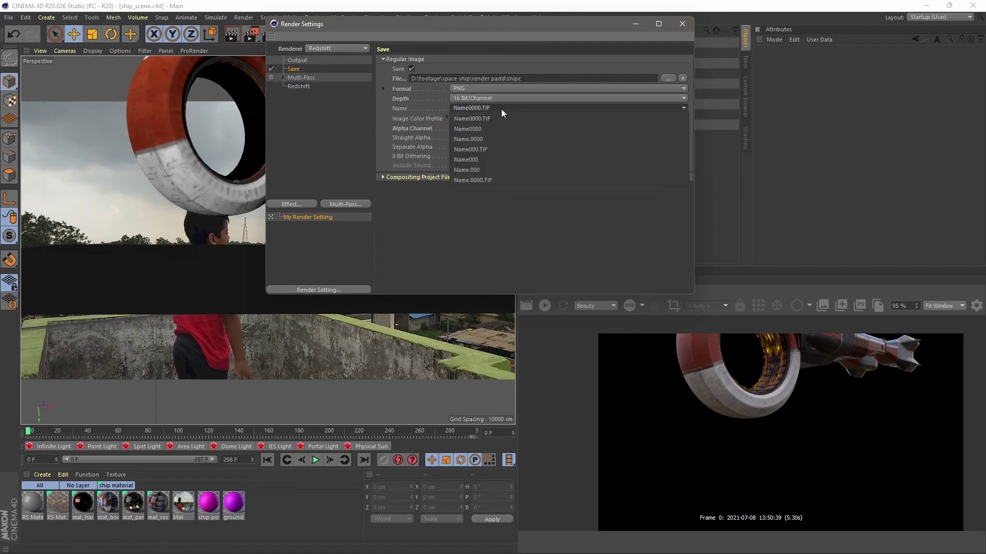
click(504, 229)
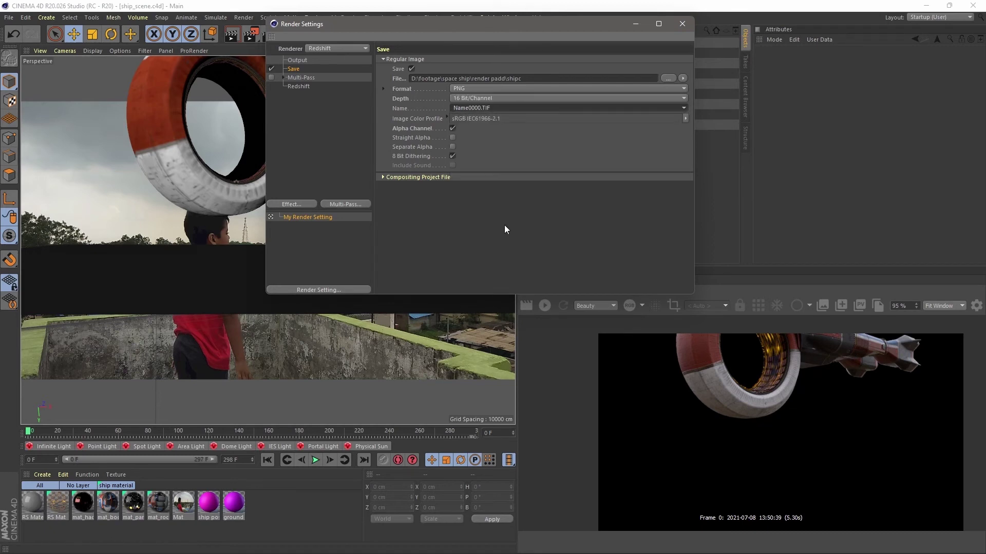
click(491, 98)
click(497, 97)
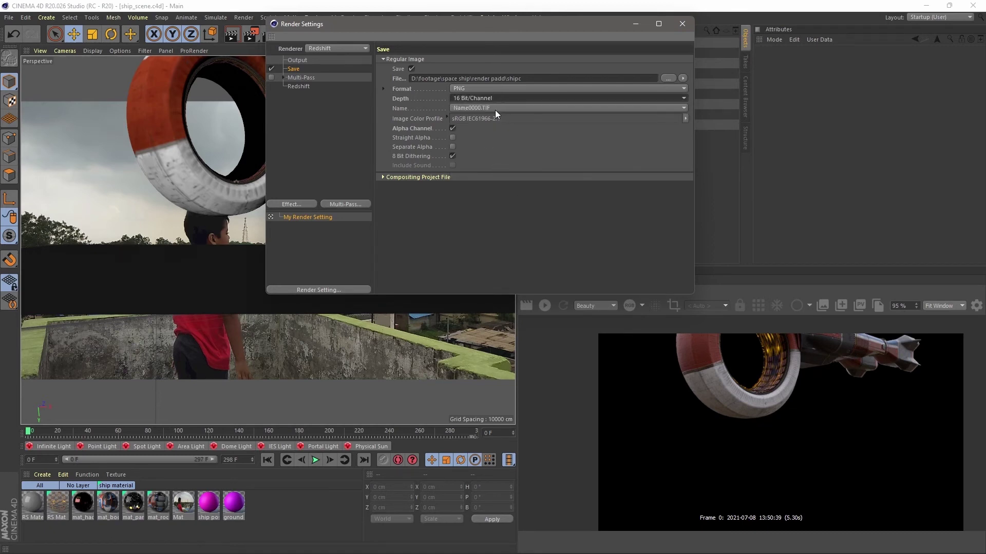
click(495, 108)
click(543, 247)
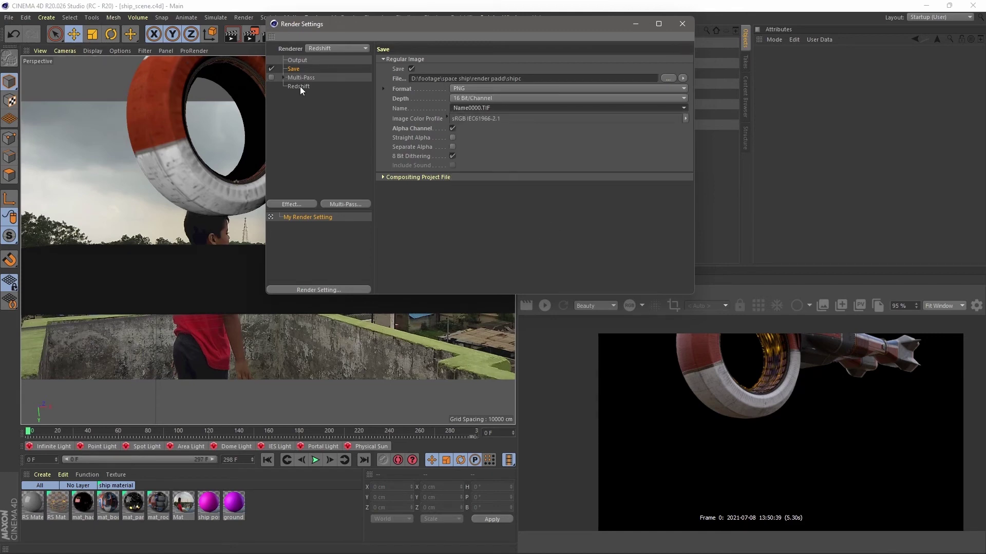
Close the render settings, render the sequence to the Picture Viewer, dismiss the Redshift feedback window and maximize the viewer
click(682, 24)
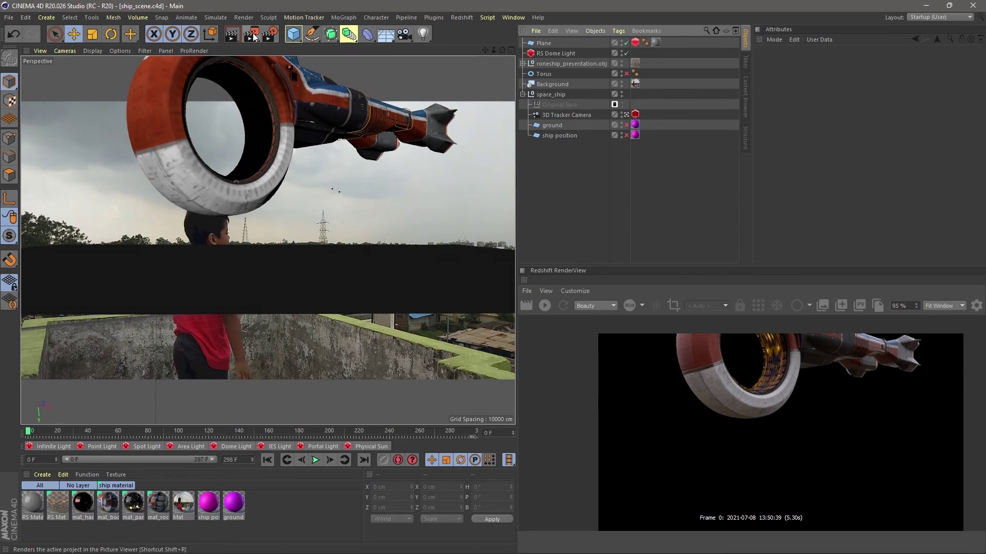
click(253, 35)
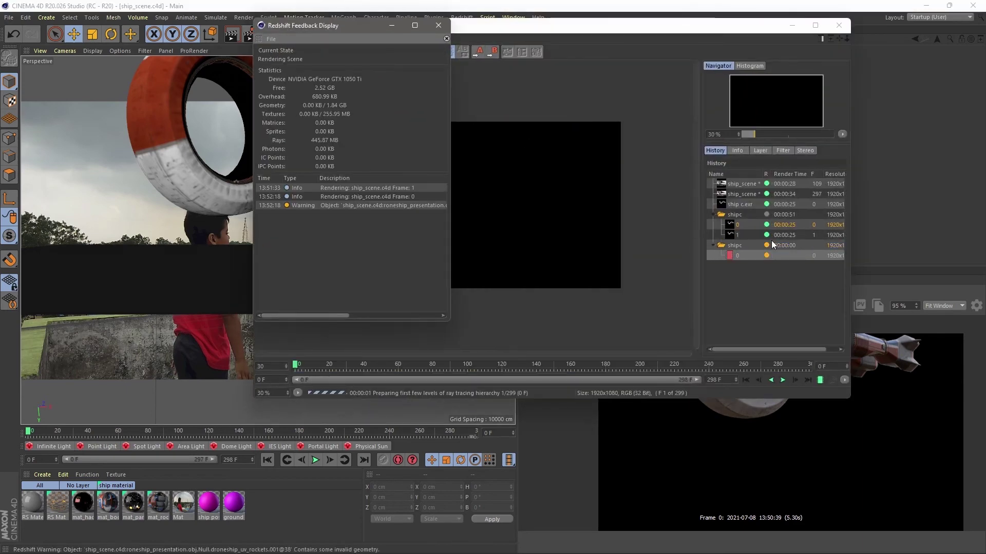
click(439, 26)
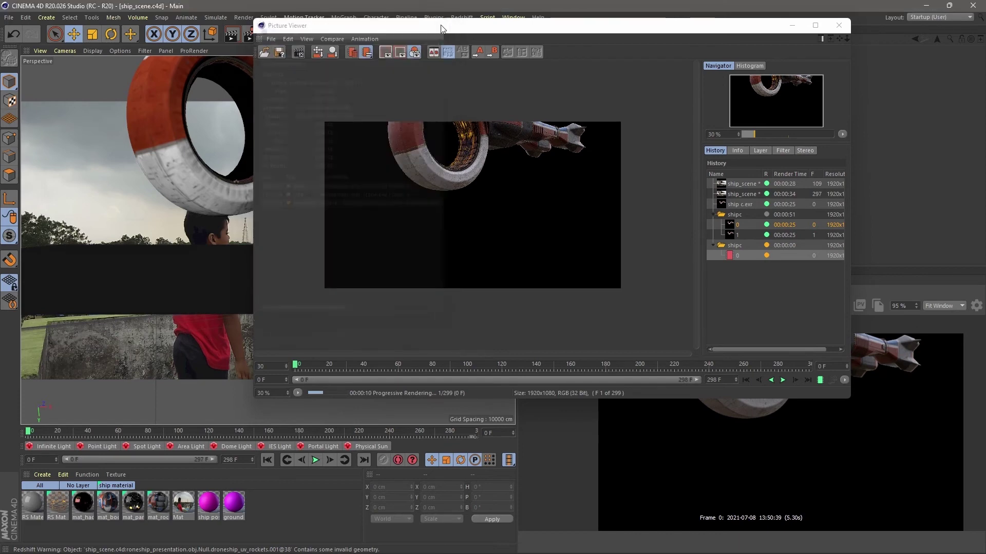
click(815, 26)
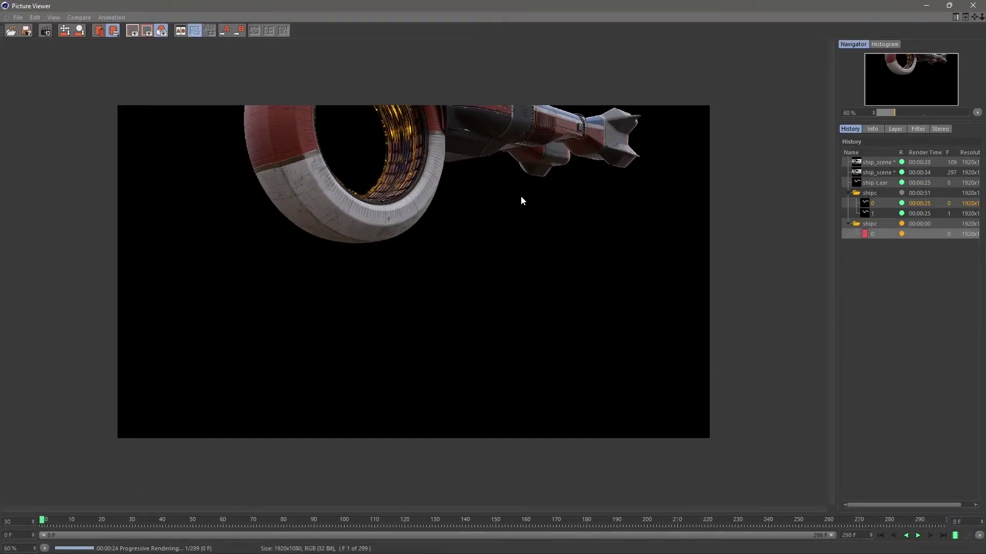
Switch to File Explorer, delete the shipc0000 EXR file from the render padd folder, and return to the Picture Viewer
mouse_move(639, 542)
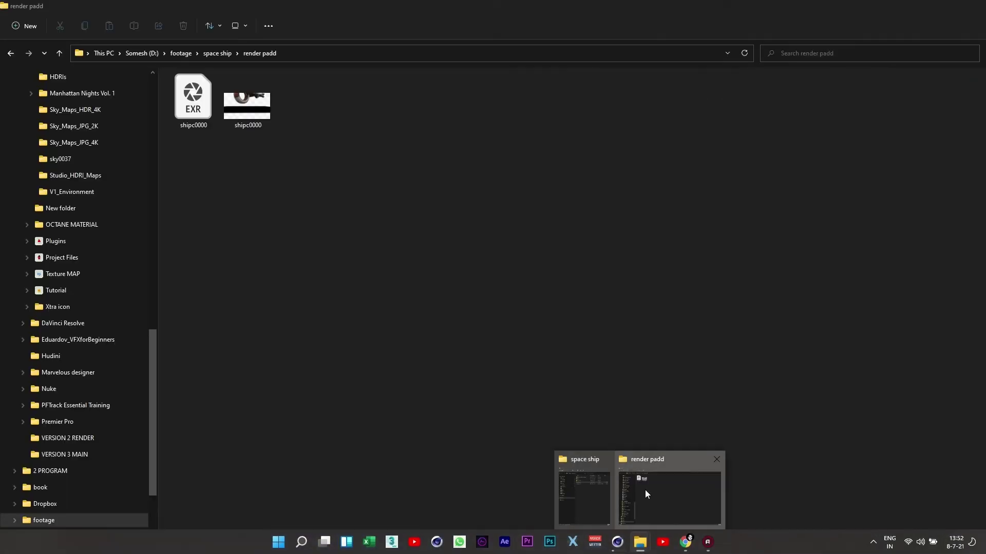
click(645, 489)
click(198, 101)
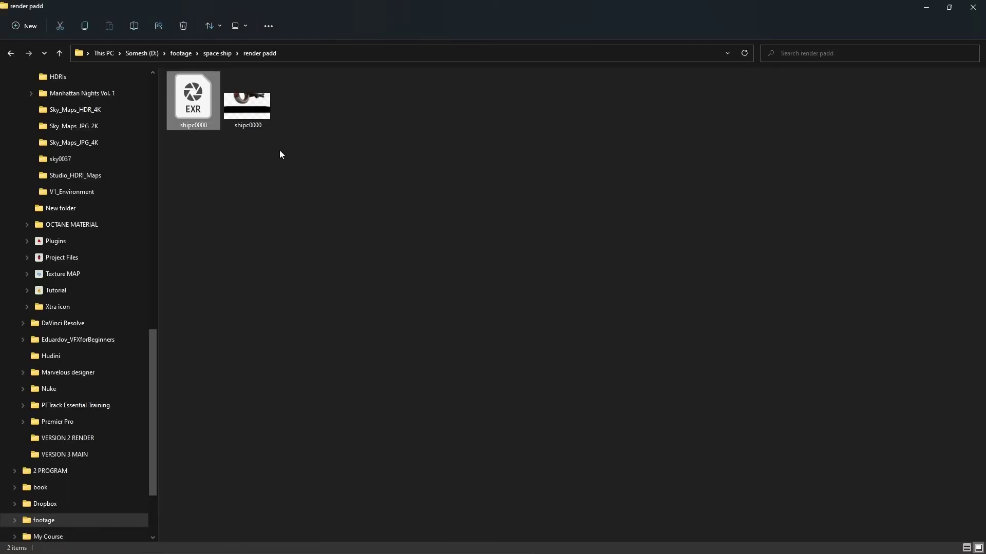
key(Delete)
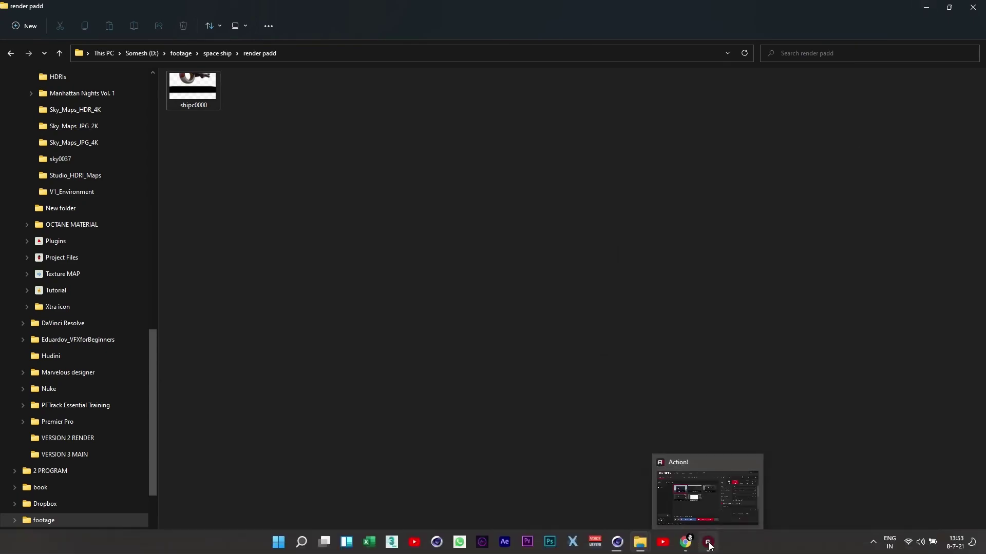
mouse_move(621, 544)
click(661, 497)
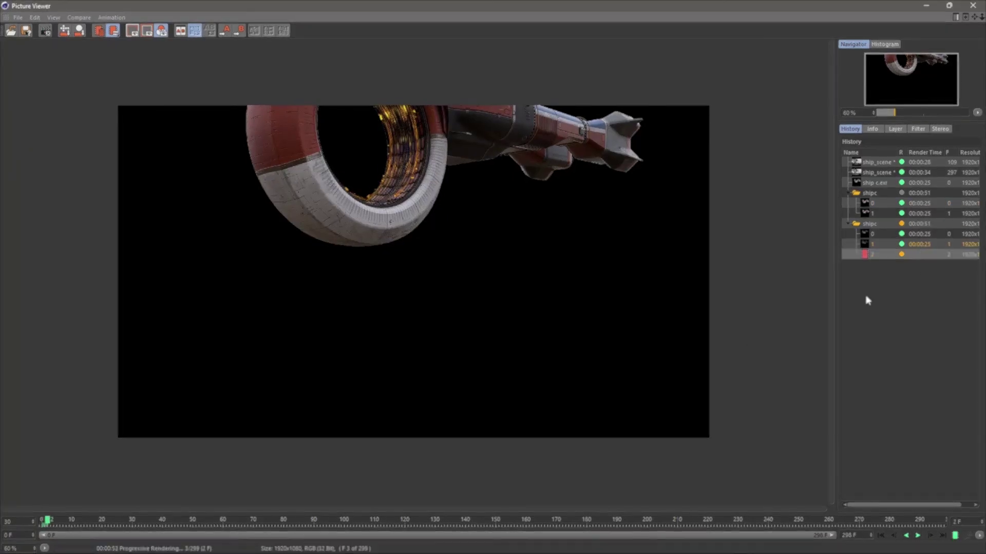